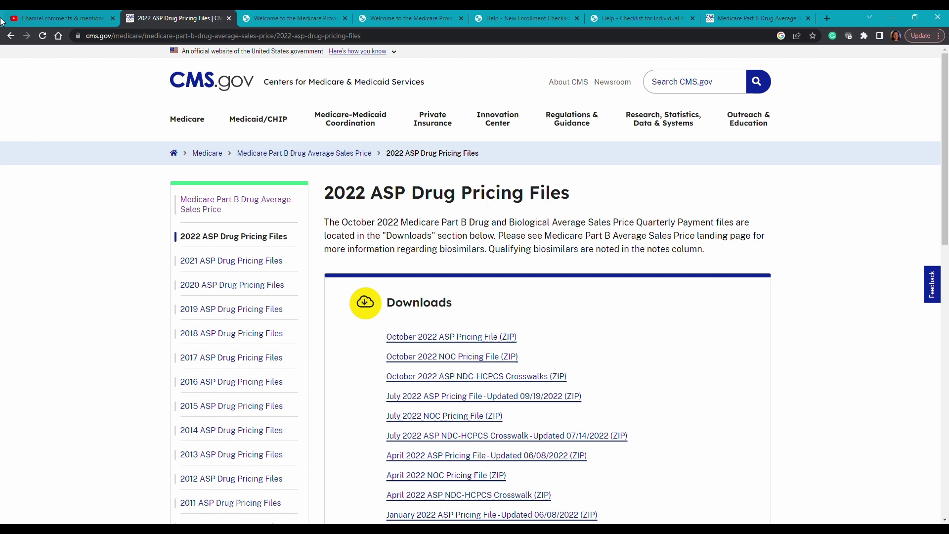
# Step: Go back to the Google results for 'cms asp 2022'
pyautogui.click(11, 36)
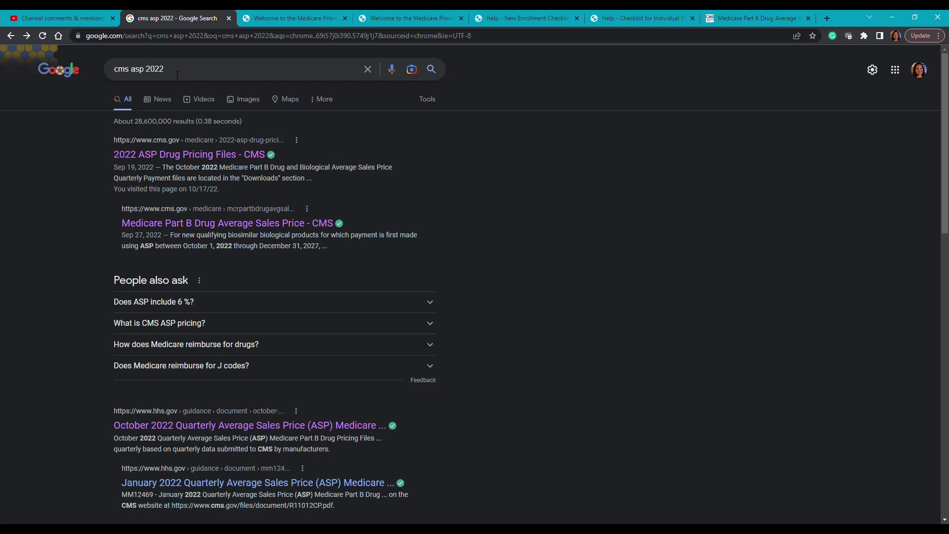
# Step: Open the CMS '2022 ASP Drug Pricing Files' result and scan its quarterly ZIP downloads to the footer
pyautogui.click(203, 155)
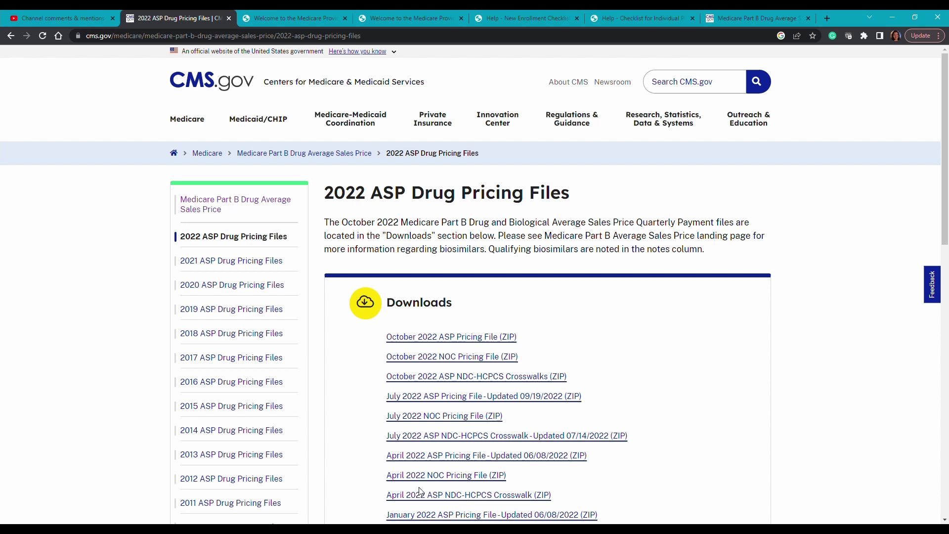
pyautogui.scroll(-3, 641, 396)
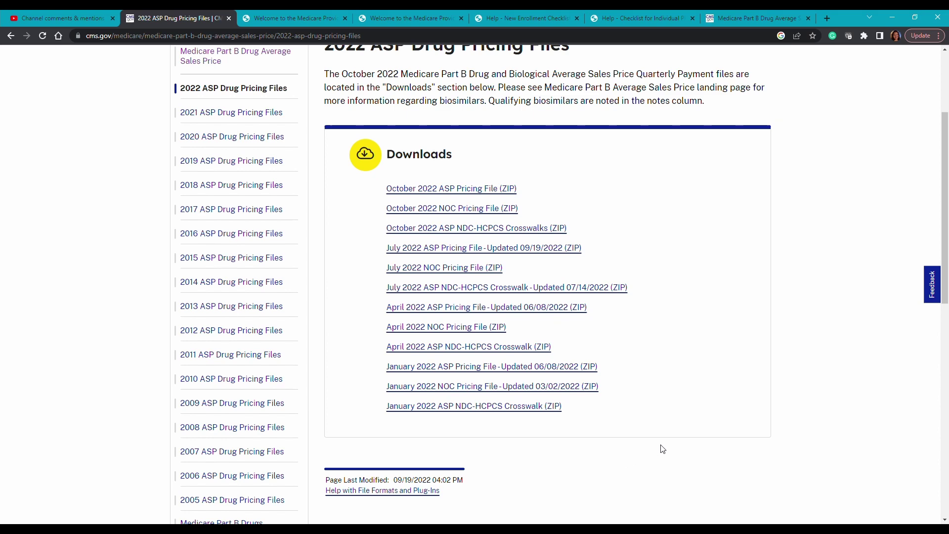
pyautogui.scroll(3, 662, 449)
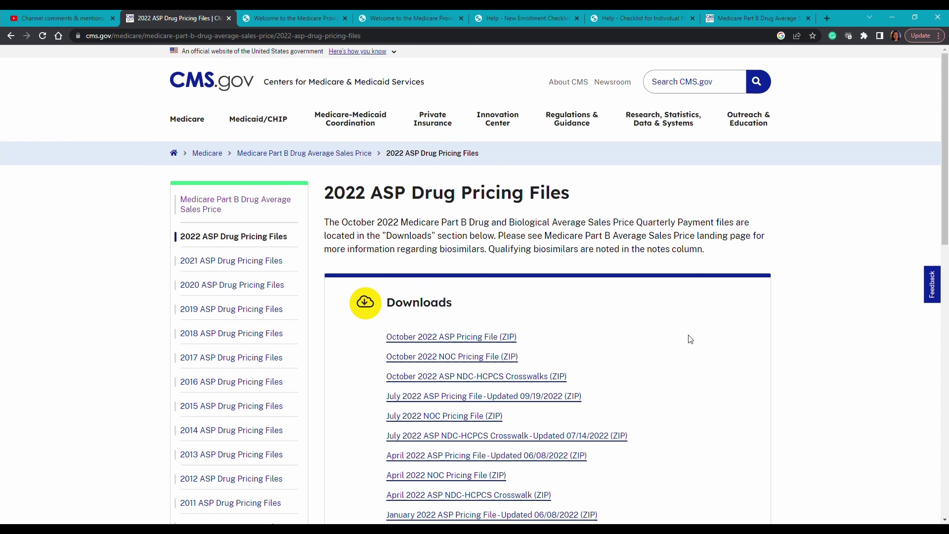
pyautogui.scroll(-9, 690, 339)
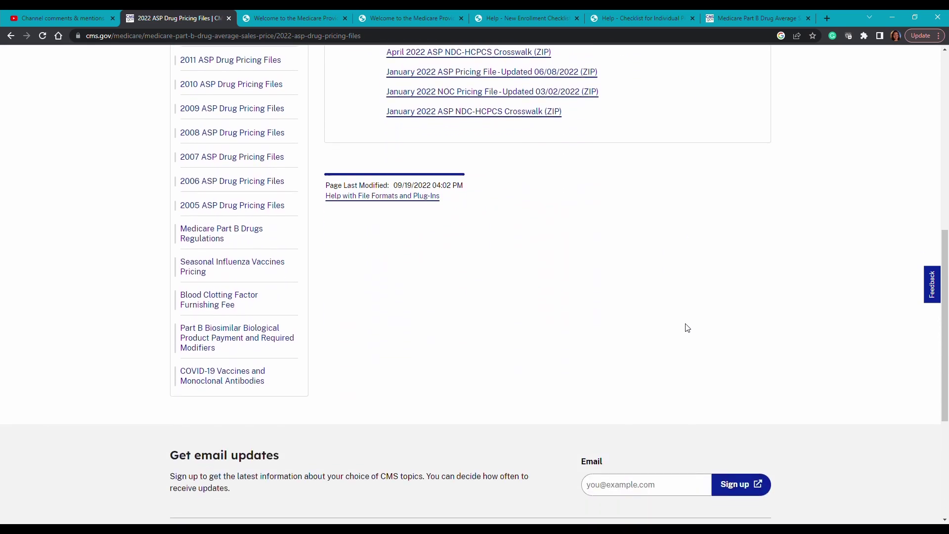
pyautogui.scroll(-1, 642, 326)
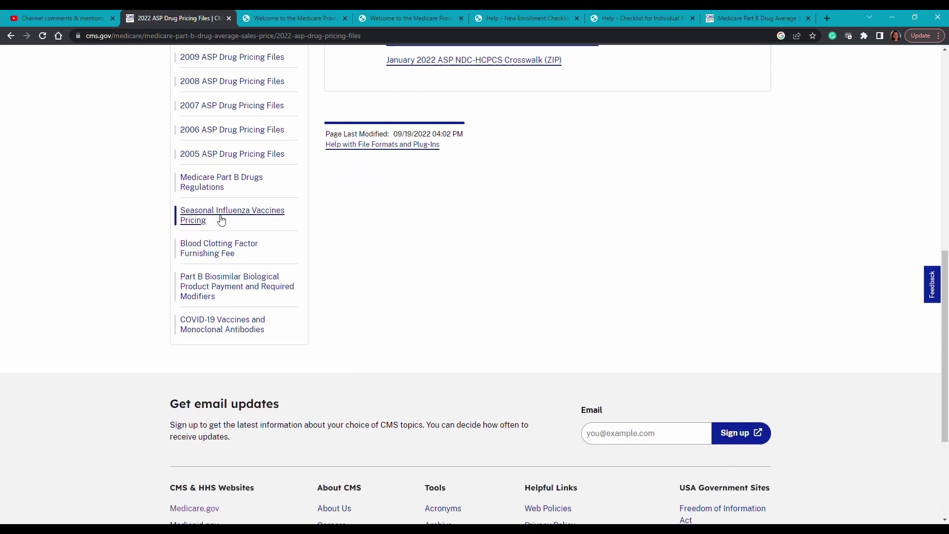
# Step: Open Seasonal Influenza Vaccines Pricing from the sidebar and expand the 2022-2023 flu season section
pyautogui.click(251, 220)
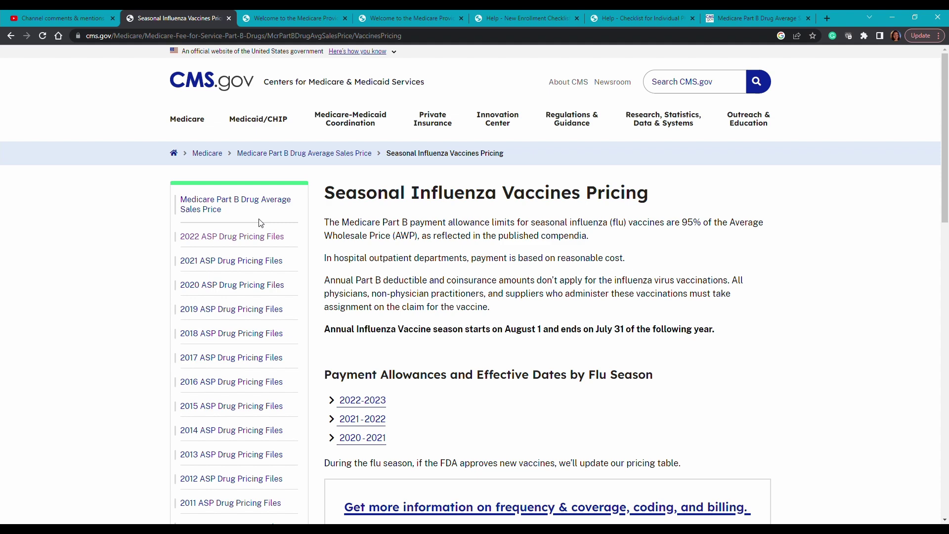
pyautogui.click(362, 400)
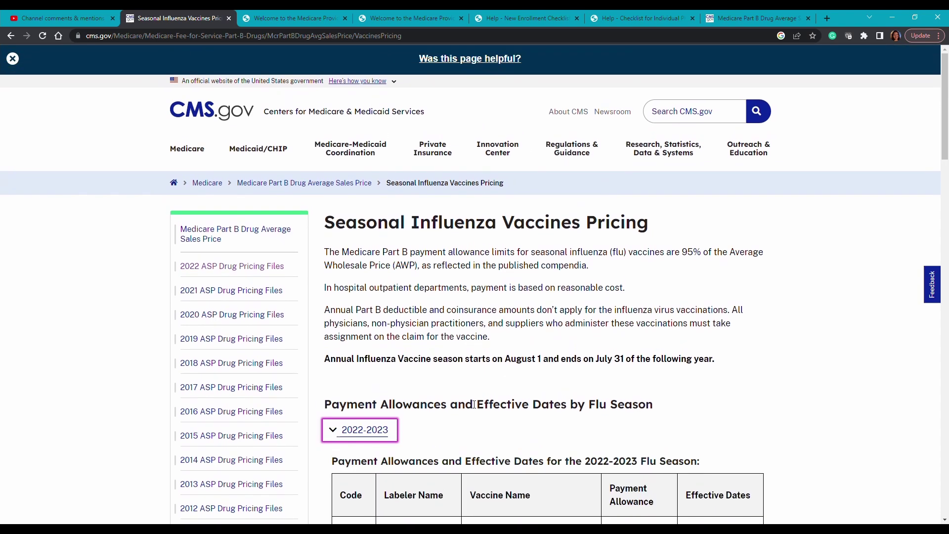
pyautogui.scroll(-10, 474, 405)
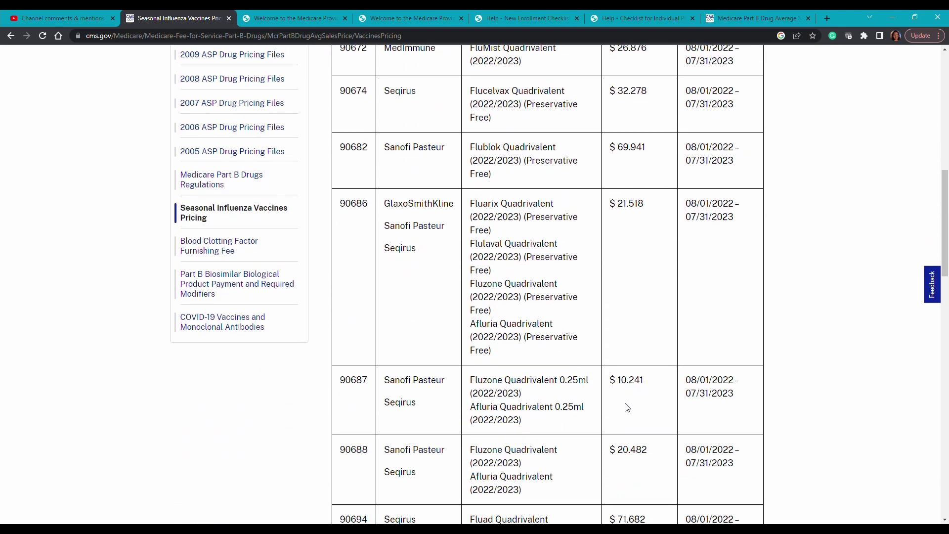
pyautogui.scroll(-5, 627, 406)
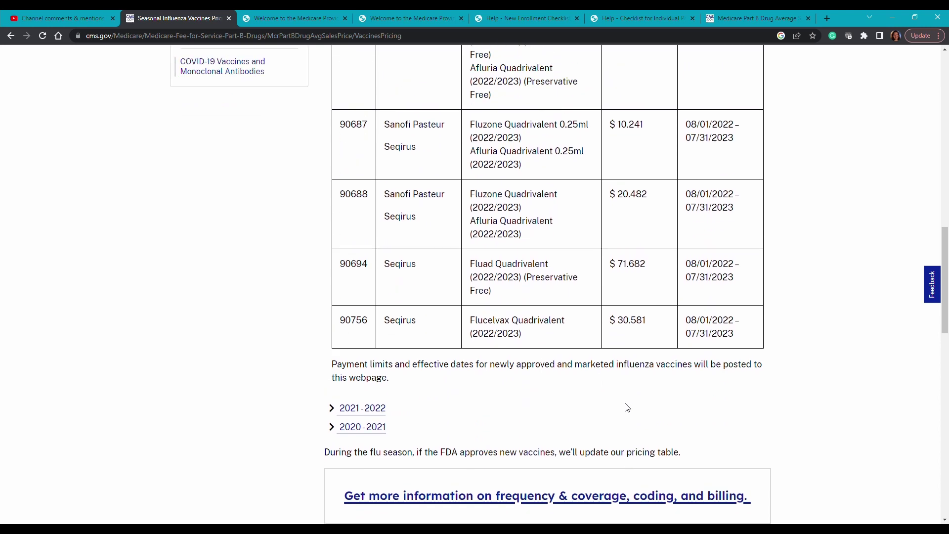
pyautogui.scroll(5, 626, 407)
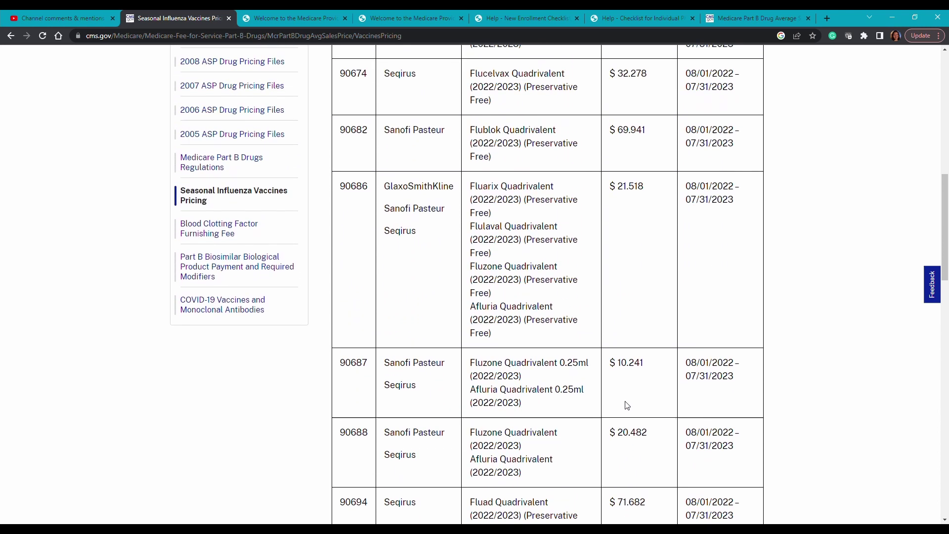
pyautogui.scroll(1, 531, 403)
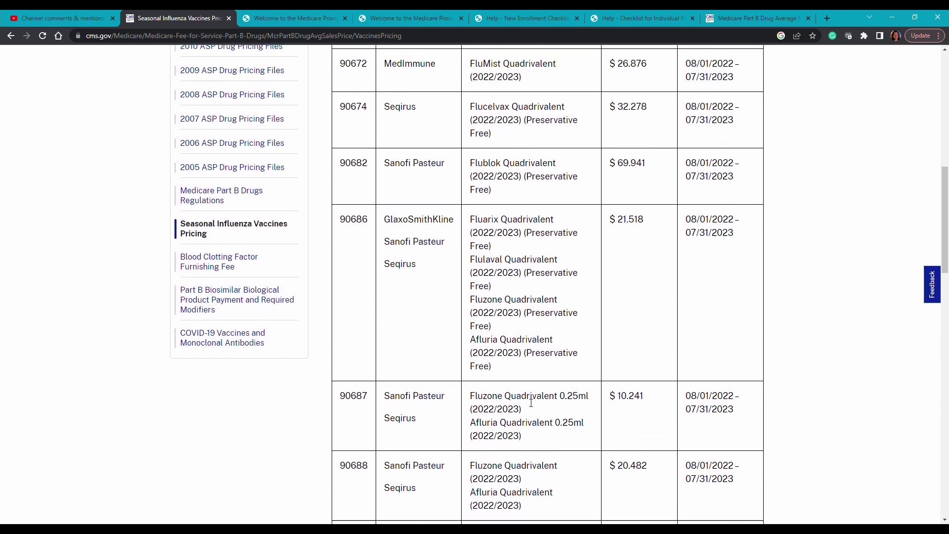
pyautogui.scroll(1, 530, 403)
pyautogui.scroll(4, 625, 321)
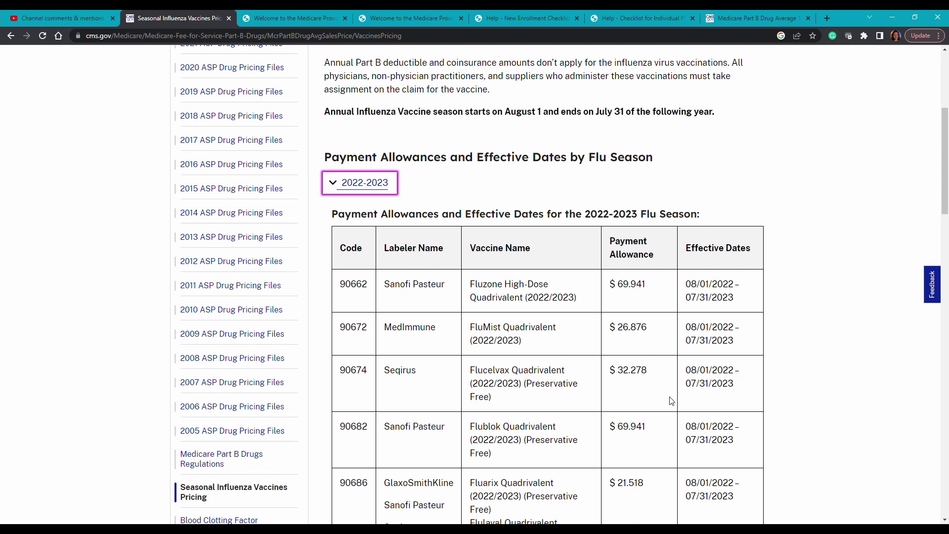
# Step: Scroll through the 2022-2023 flu season payment allowance table
pyautogui.scroll(-2, 622, 369)
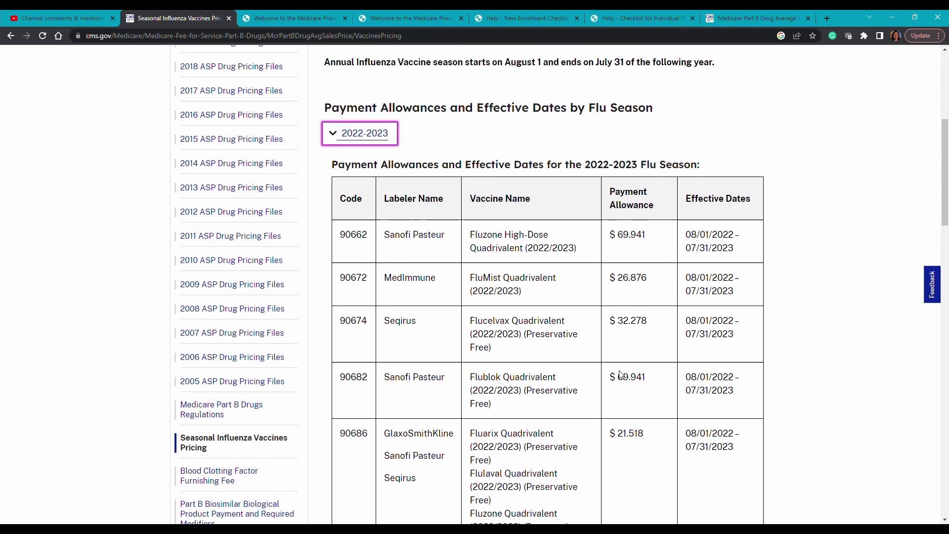
pyautogui.scroll(-4, 367, 406)
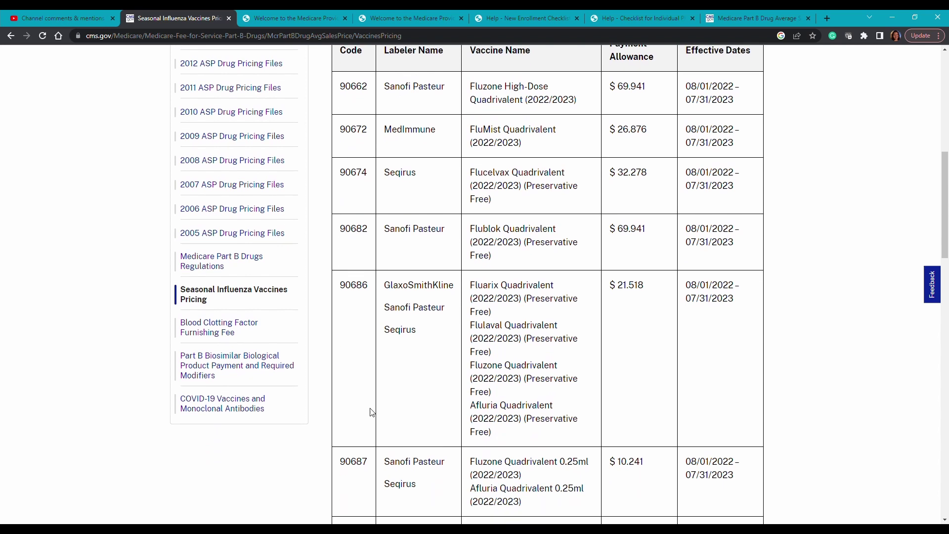
pyautogui.scroll(-1, 373, 412)
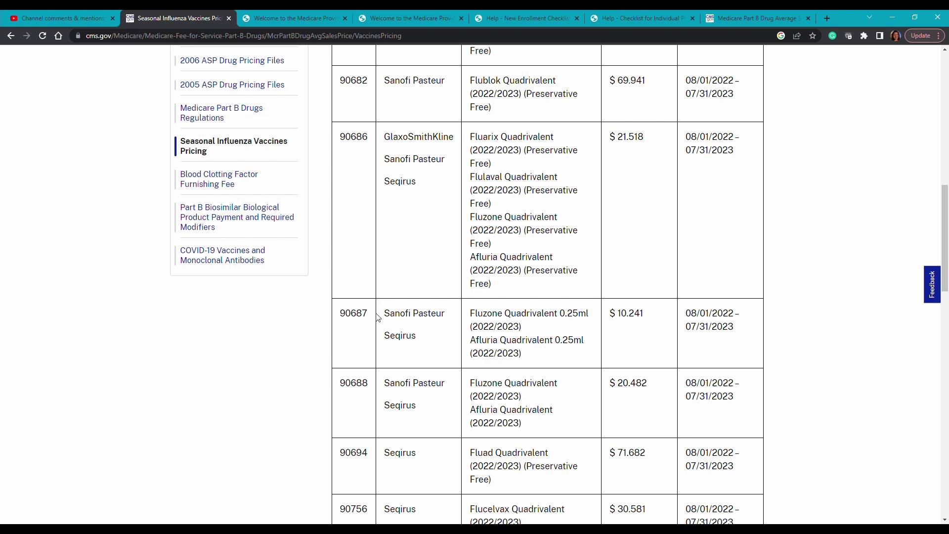
pyautogui.scroll(-2, 424, 363)
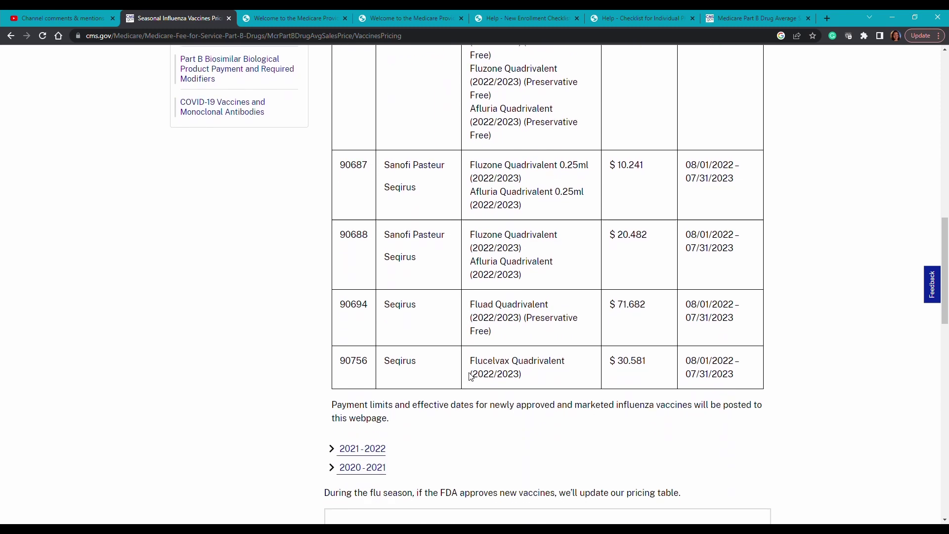
pyautogui.scroll(3, 479, 390)
pyautogui.scroll(7, 479, 389)
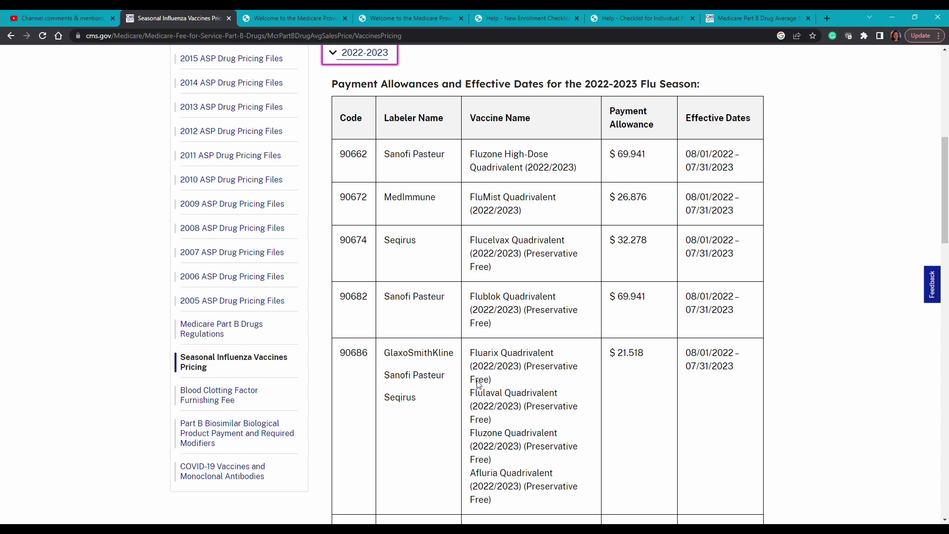
pyautogui.scroll(2, 482, 385)
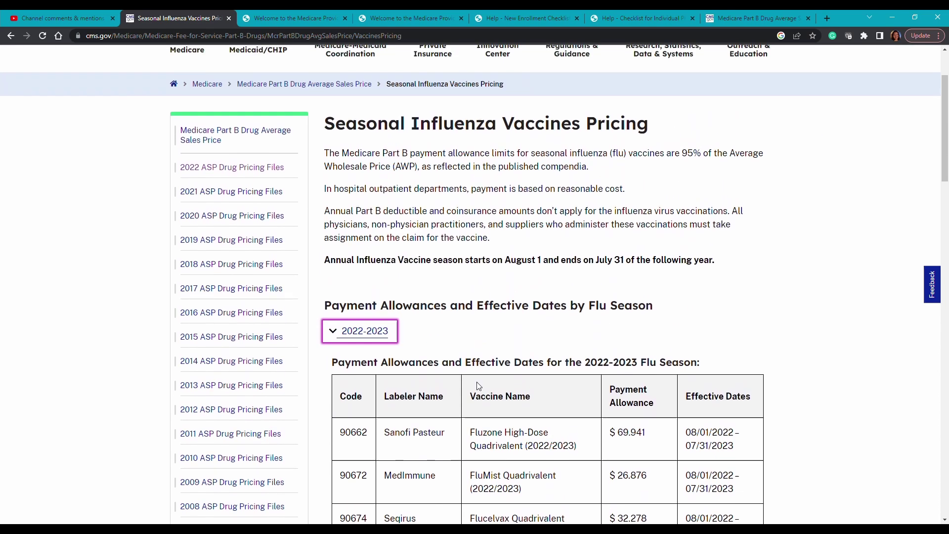
pyautogui.scroll(2, 478, 385)
pyautogui.scroll(-6, 476, 388)
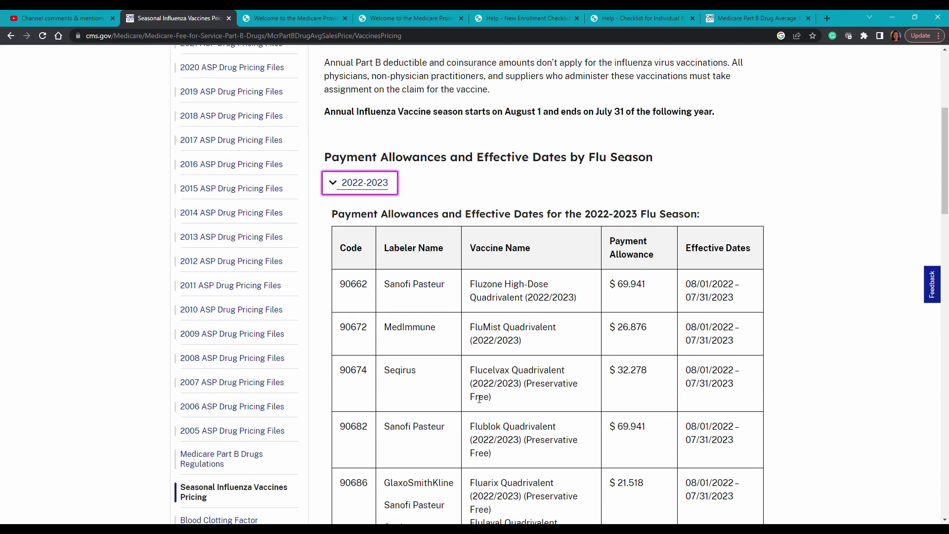
pyautogui.scroll(-8, 573, 393)
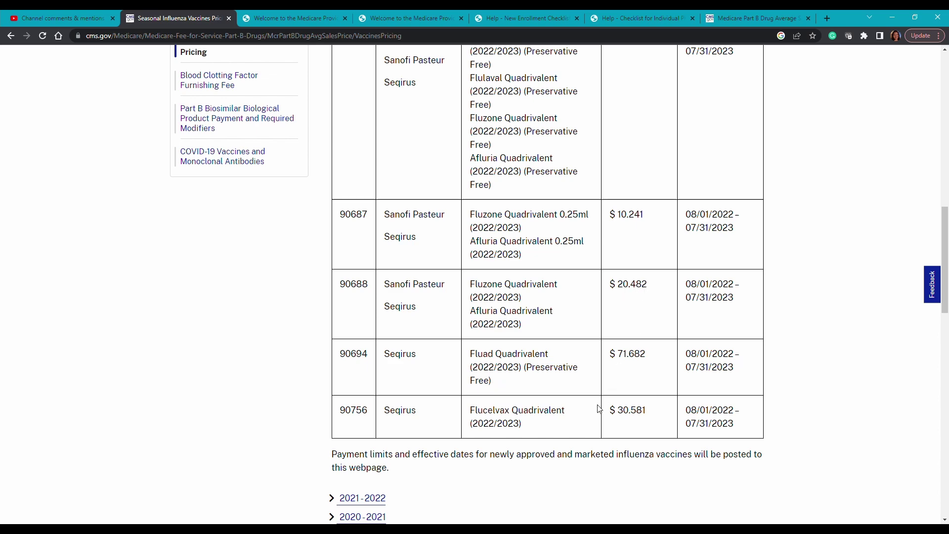
pyautogui.scroll(14, 595, 409)
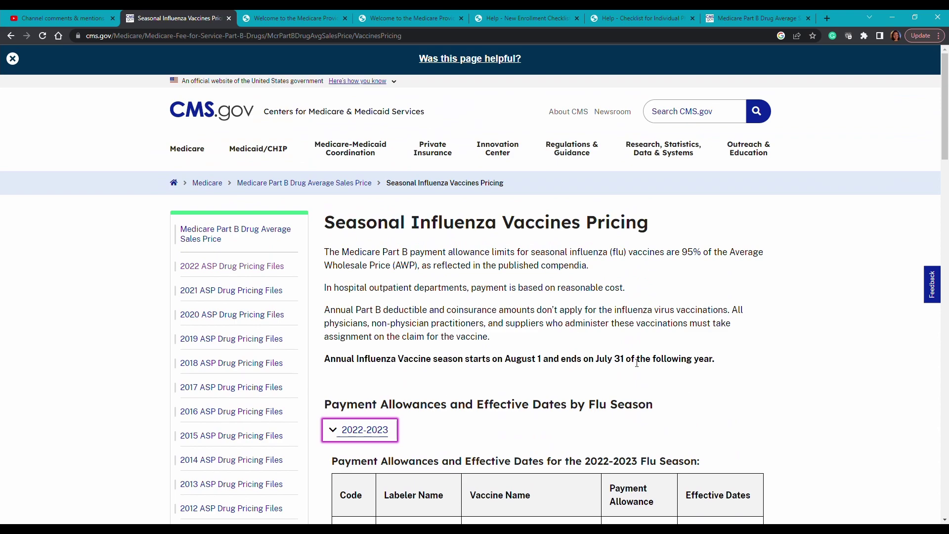
pyautogui.scroll(-7, 452, 292)
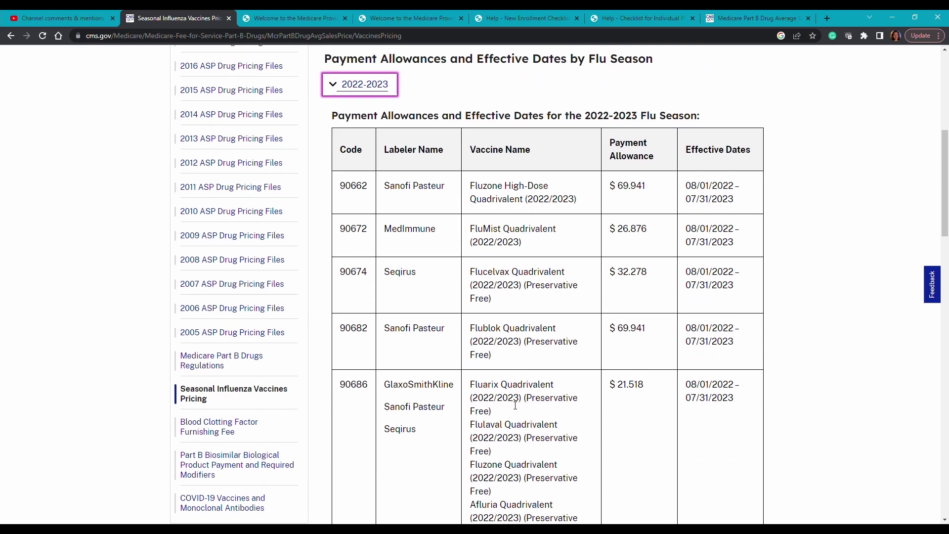
pyautogui.scroll(7, 518, 406)
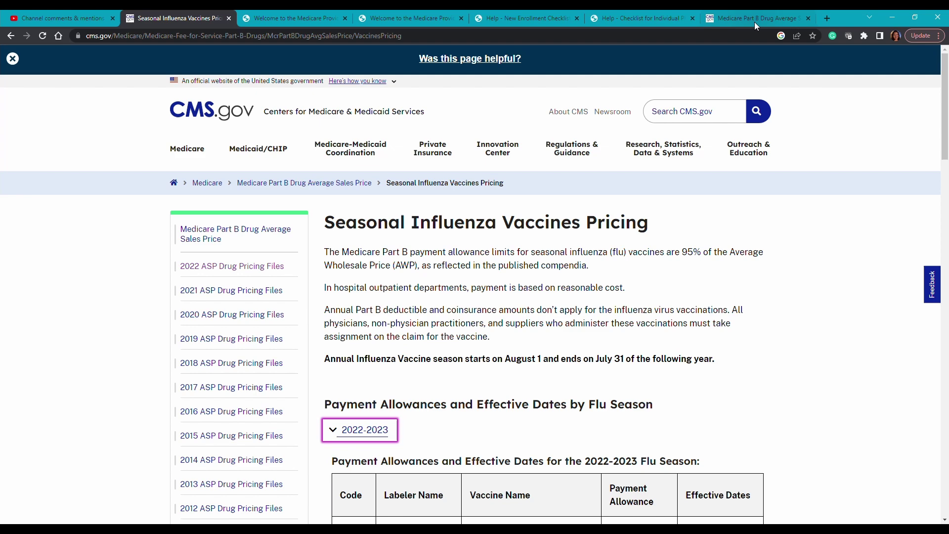
# Step: Switch to the Medicare Part B Drug Average Sales Price tab and scroll through it
pyautogui.click(754, 22)
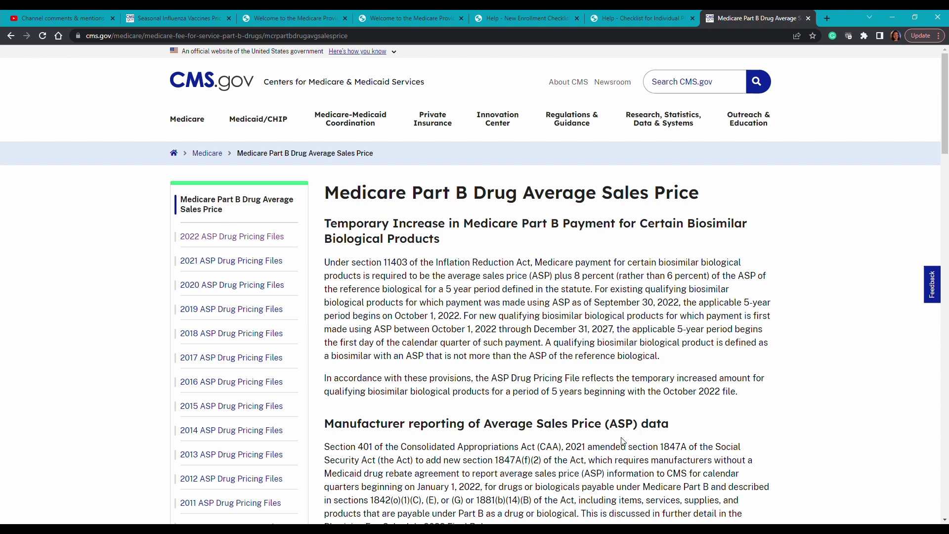
pyautogui.scroll(-15, 651, 432)
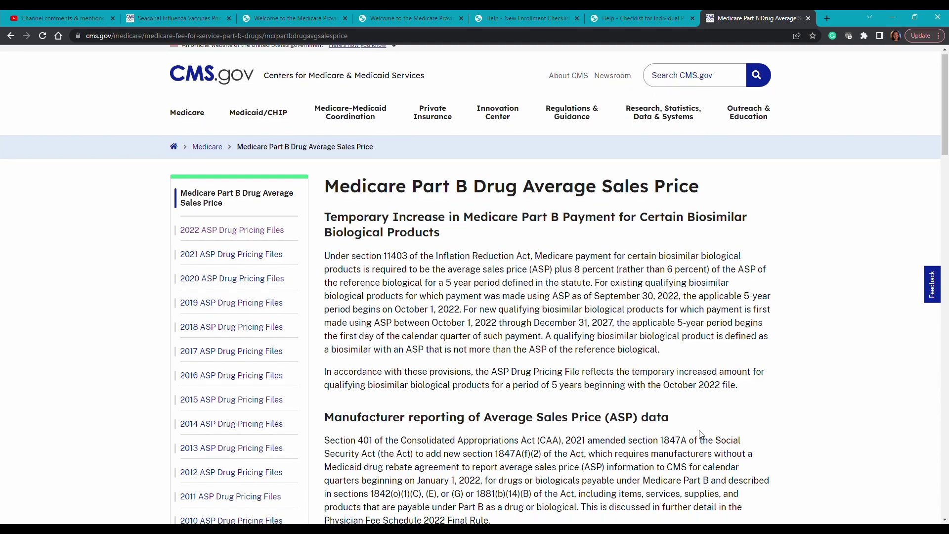
pyautogui.scroll(-8, 701, 437)
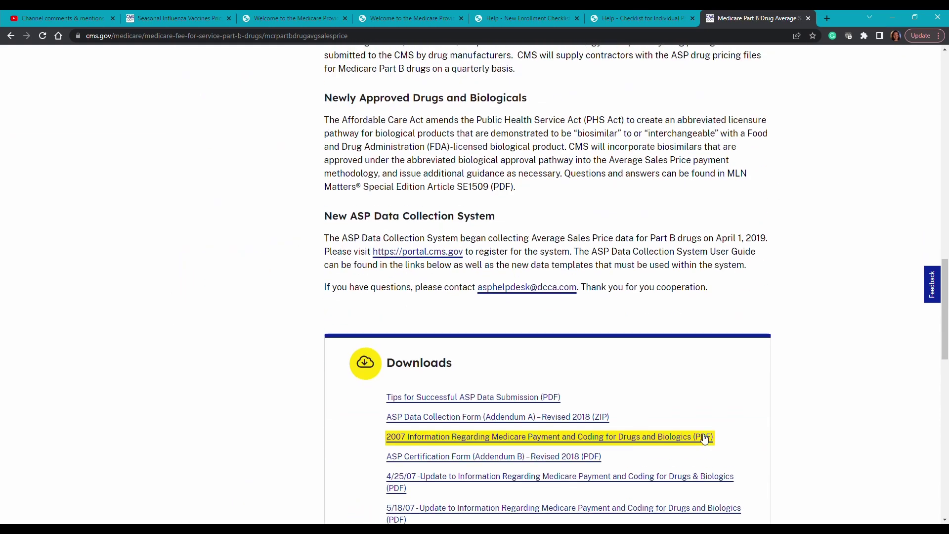
pyautogui.scroll(-3, 497, 477)
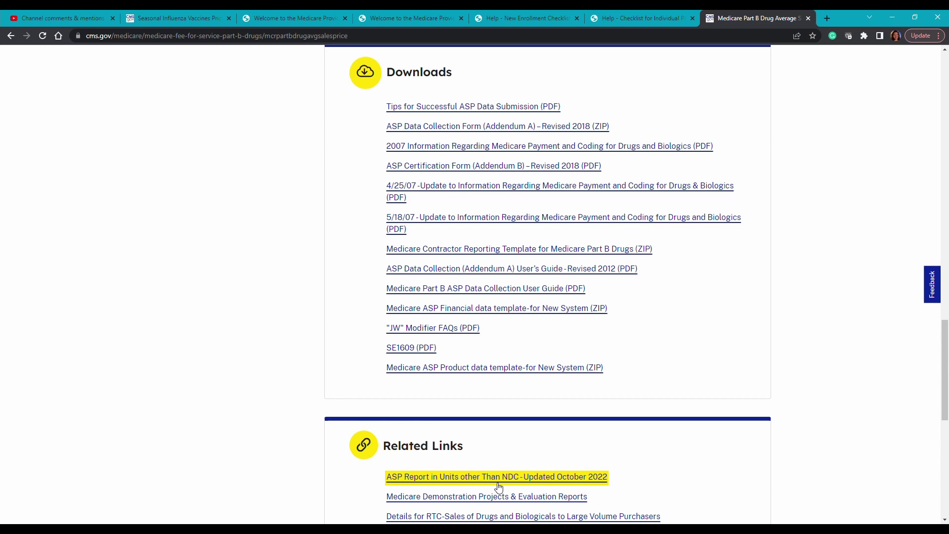
pyautogui.scroll(10, 498, 475)
pyautogui.scroll(1, 499, 471)
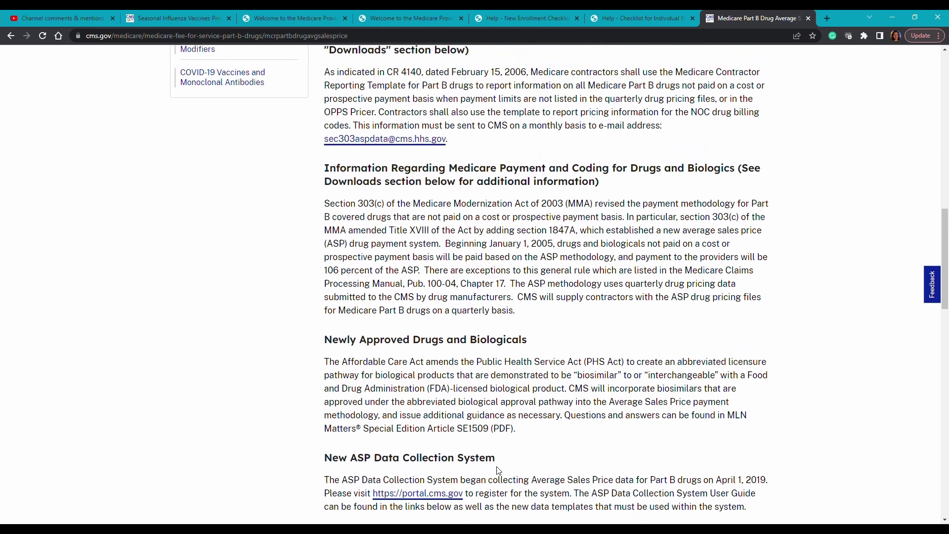
pyautogui.scroll(10, 498, 470)
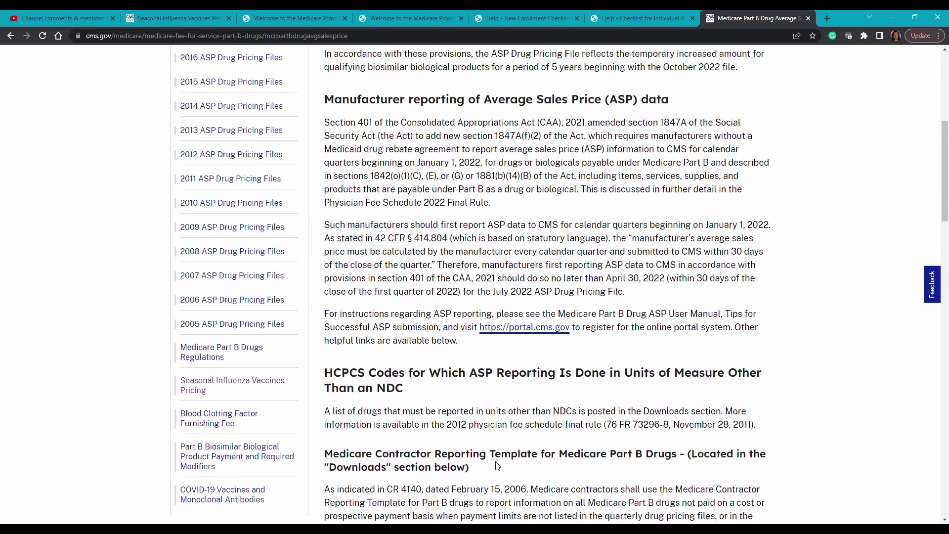
pyautogui.scroll(4, 497, 468)
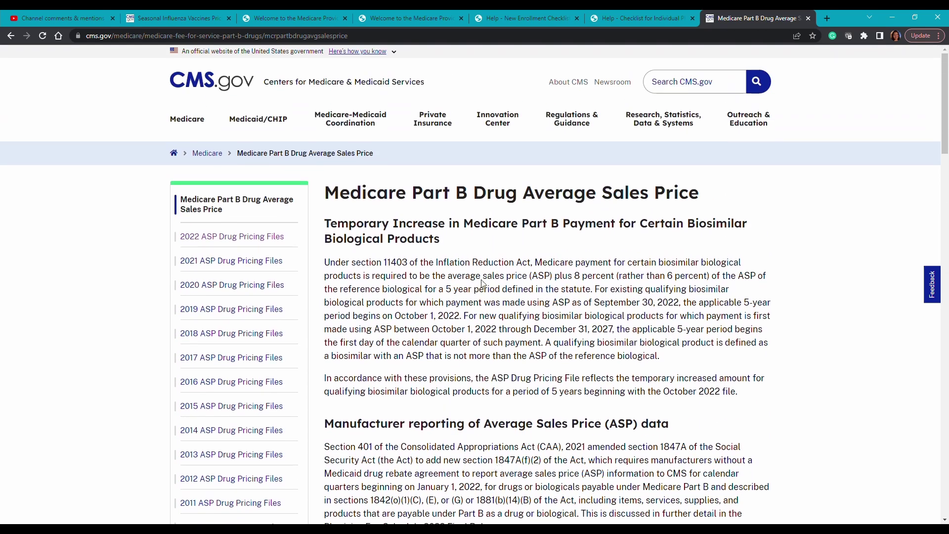
pyautogui.scroll(-13, 574, 347)
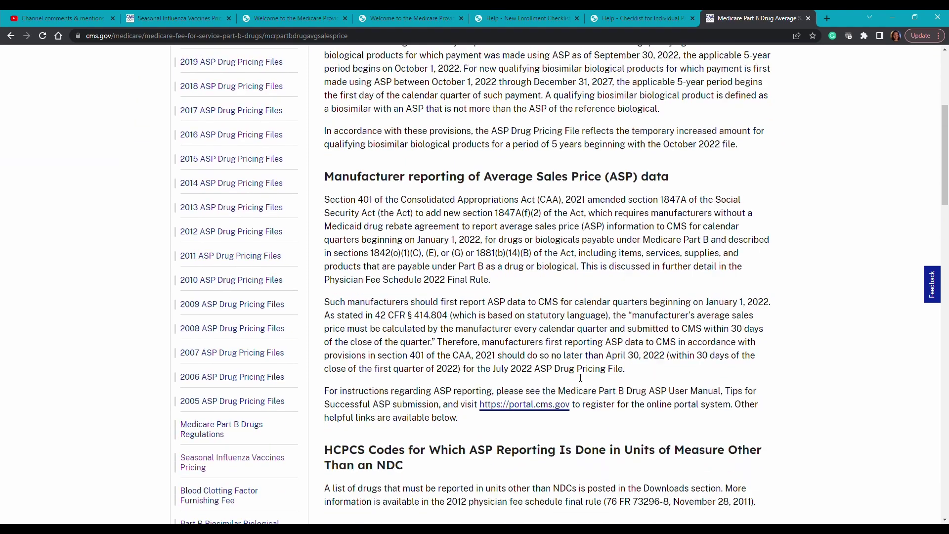
pyautogui.scroll(-8, 565, 380)
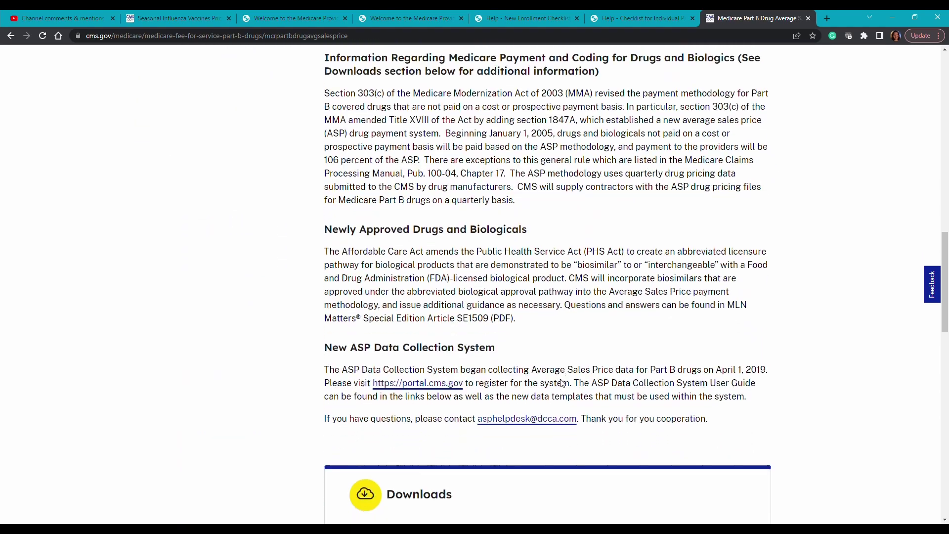
pyautogui.scroll(20, 526, 367)
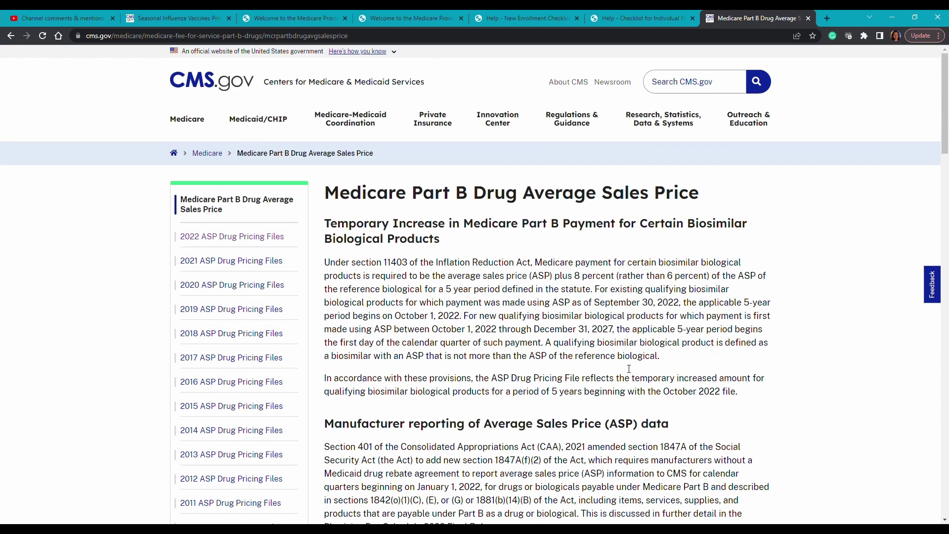
# Step: From the flu vaccine pricing tab, follow the 2022 ASP Drug Pricing Files link
pyautogui.click(198, 19)
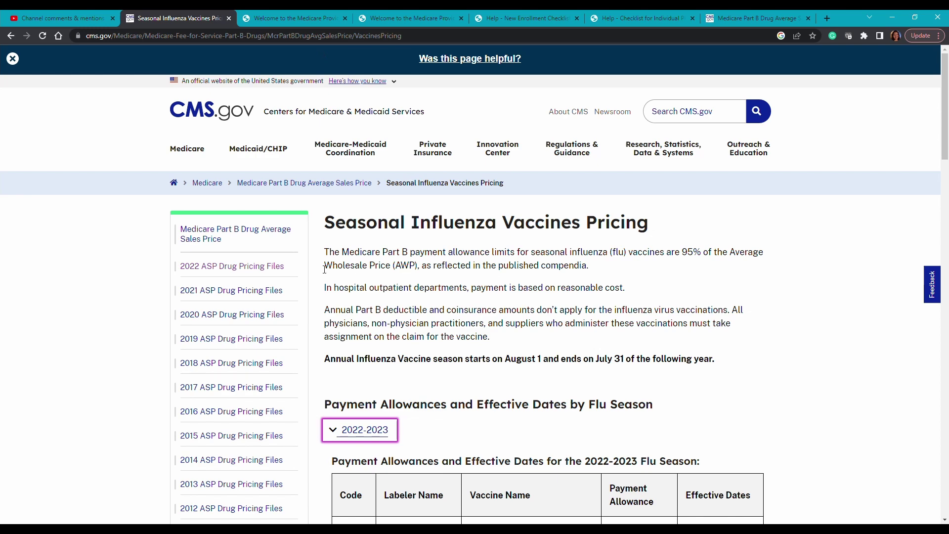
pyautogui.click(220, 265)
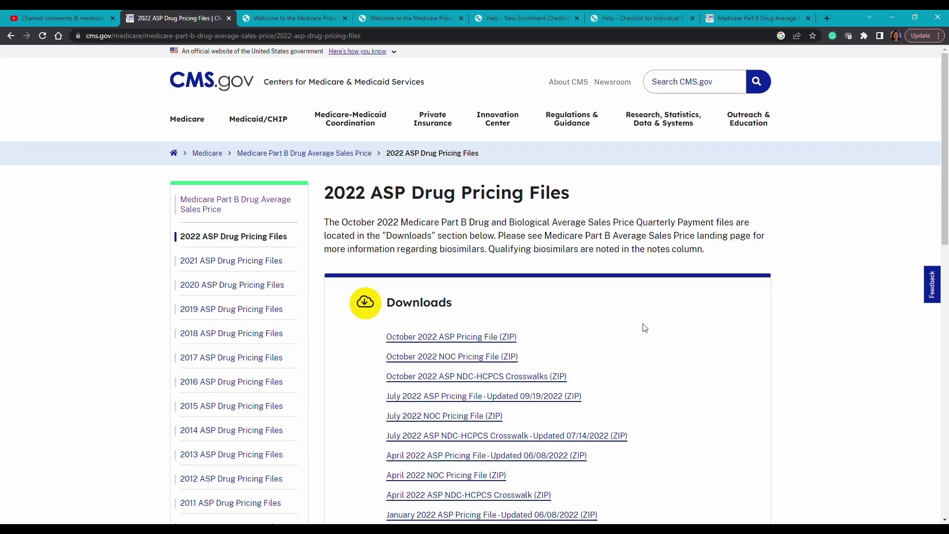
pyautogui.scroll(-15, 304, 326)
pyautogui.scroll(7, 304, 325)
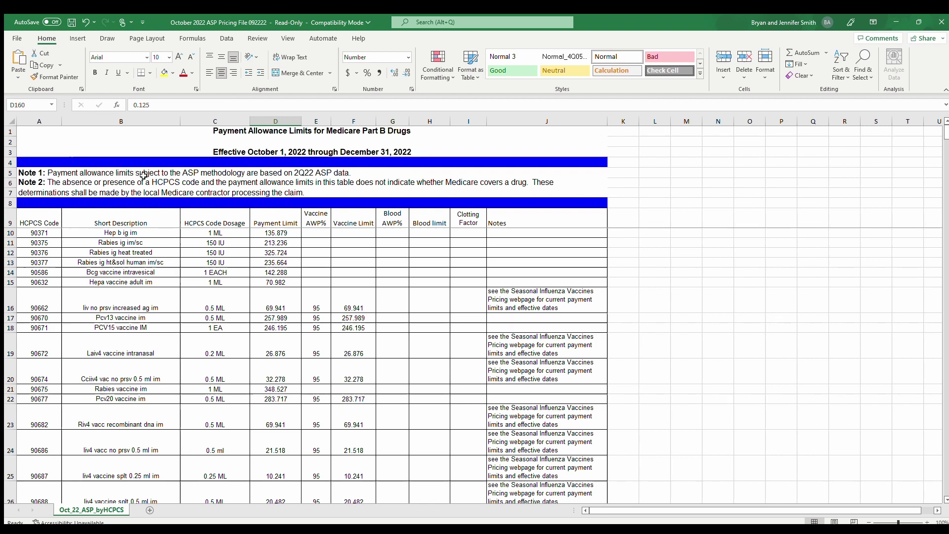
pyautogui.click(275, 121)
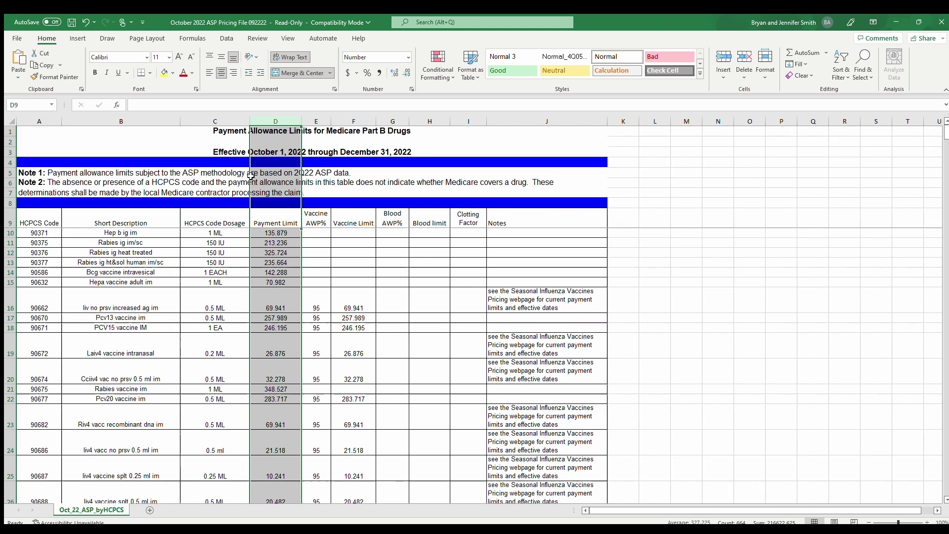
pyautogui.click(279, 174)
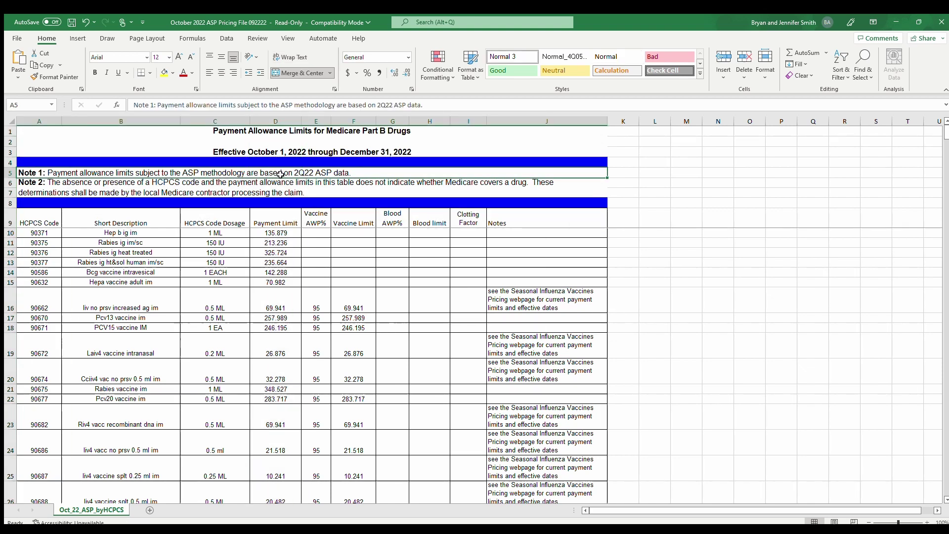
pyautogui.click(368, 181)
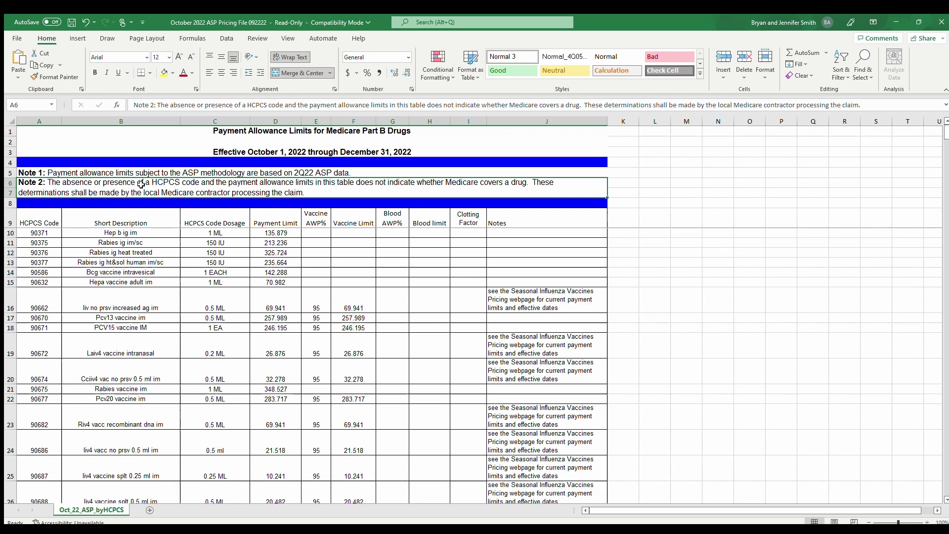
pyautogui.click(45, 212)
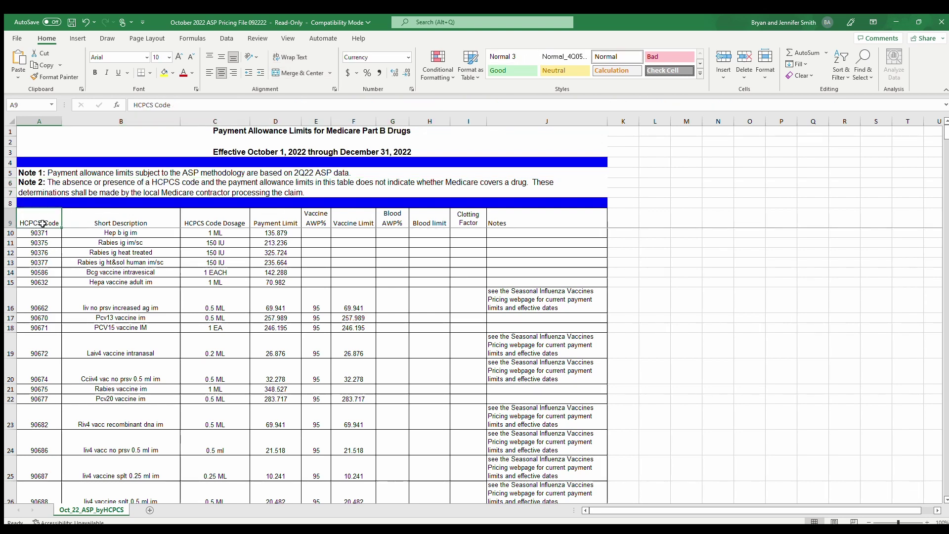
pyautogui.moveTo(40, 231); pyautogui.dragTo(36, 251)
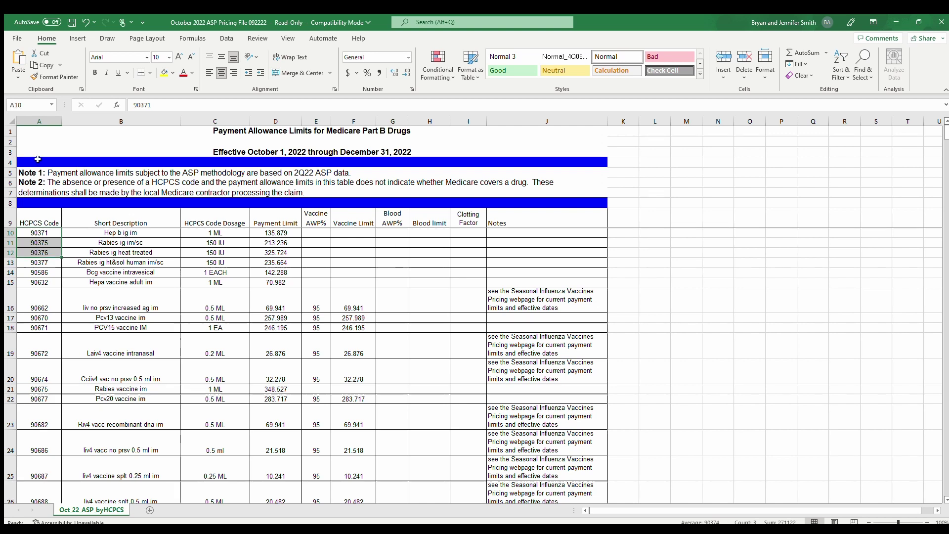
pyautogui.click(127, 125)
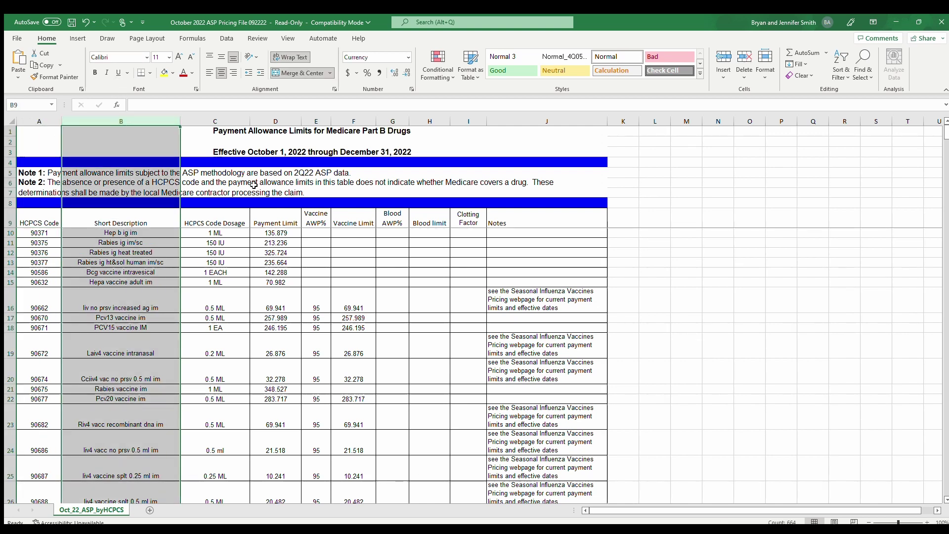
pyautogui.click(277, 185)
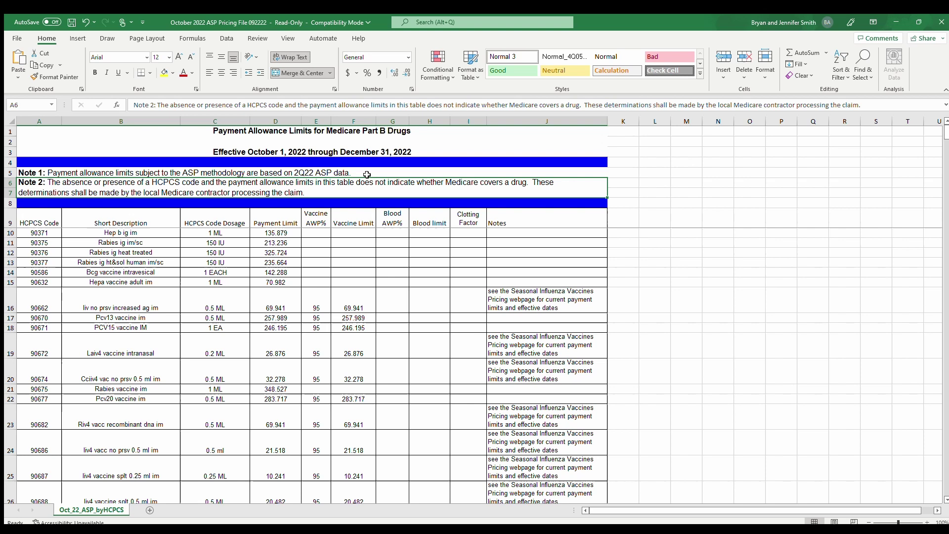
pyautogui.click(569, 123)
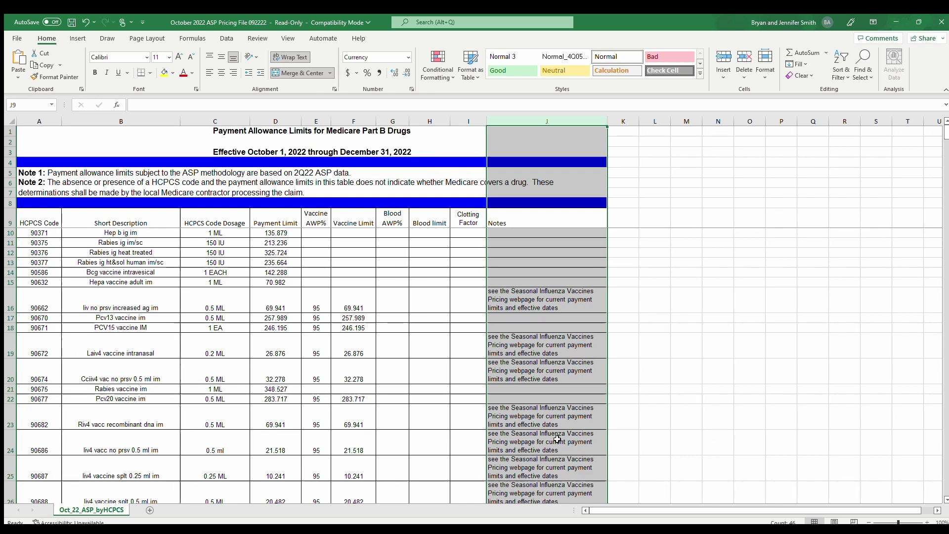
pyautogui.click(500, 416)
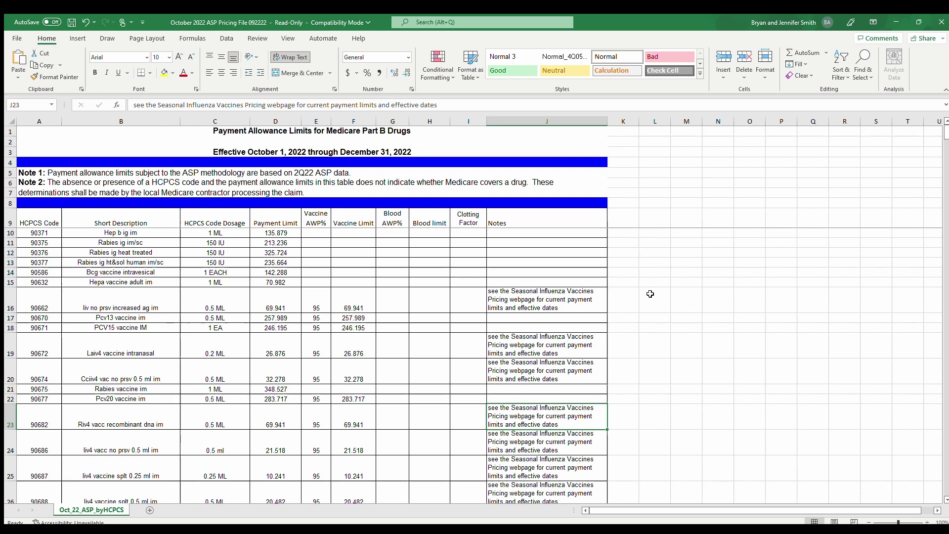
# Step: Scroll to row 160, highlighted J1100 dexamethasone sodium phosphate at 0.125 per 1 MG
pyautogui.scroll(-5, 110, 319)
pyautogui.scroll(-2, 111, 319)
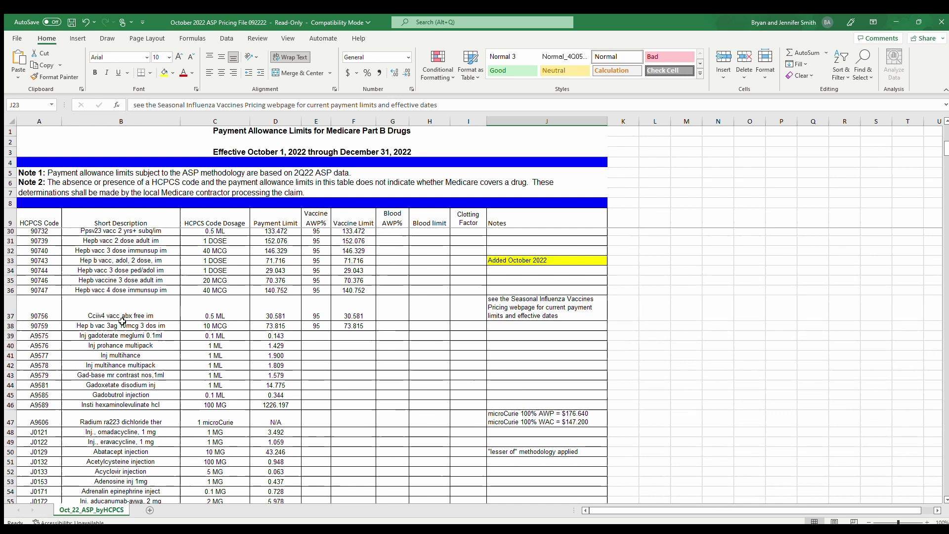
pyautogui.scroll(6, 799, 334)
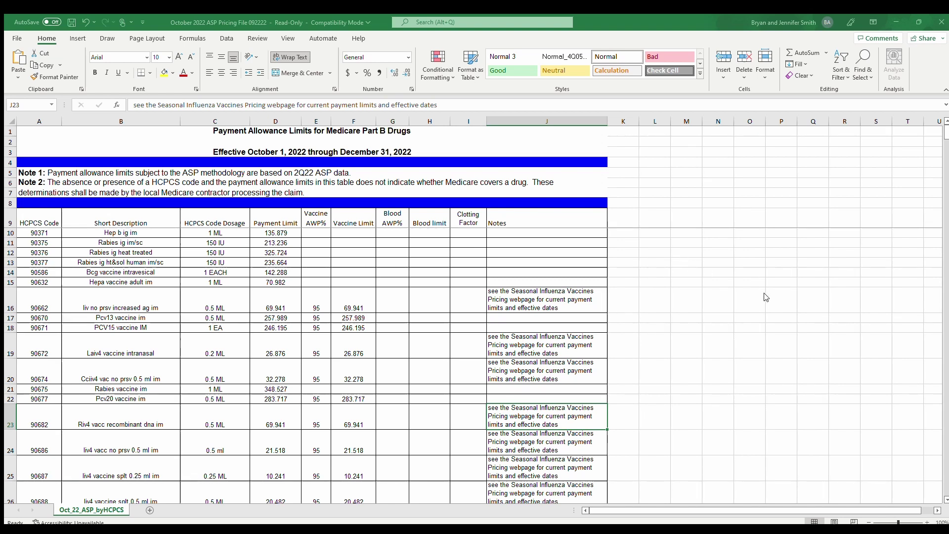
pyautogui.scroll(-1, 65, 404)
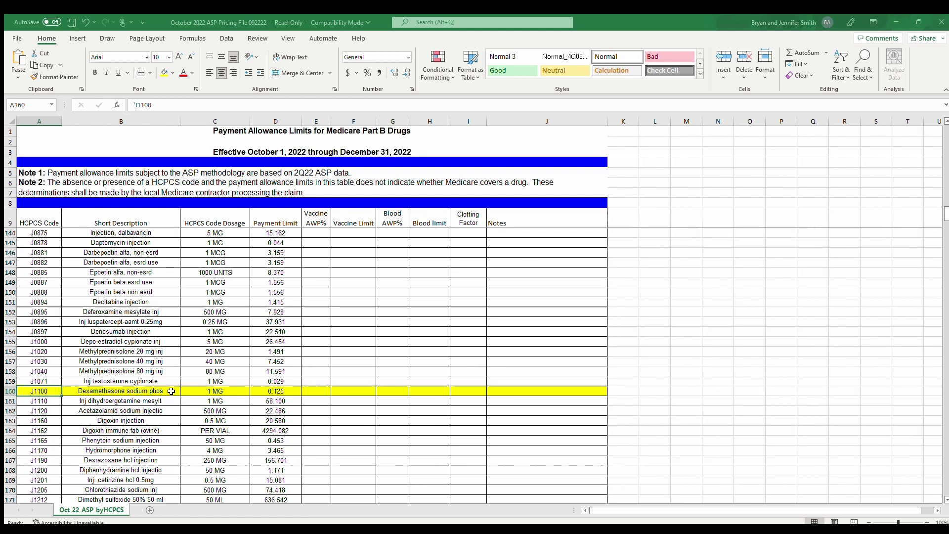
pyautogui.click(243, 391)
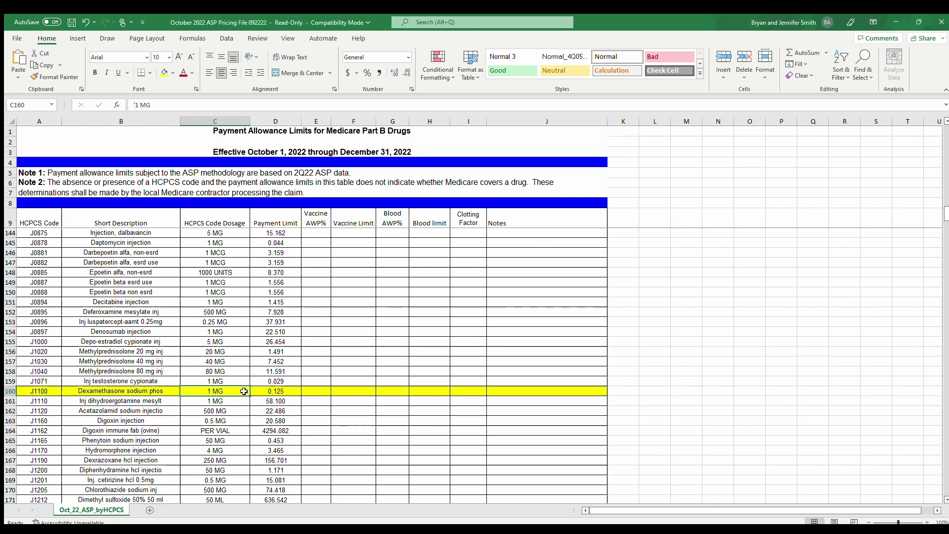
pyautogui.click(280, 391)
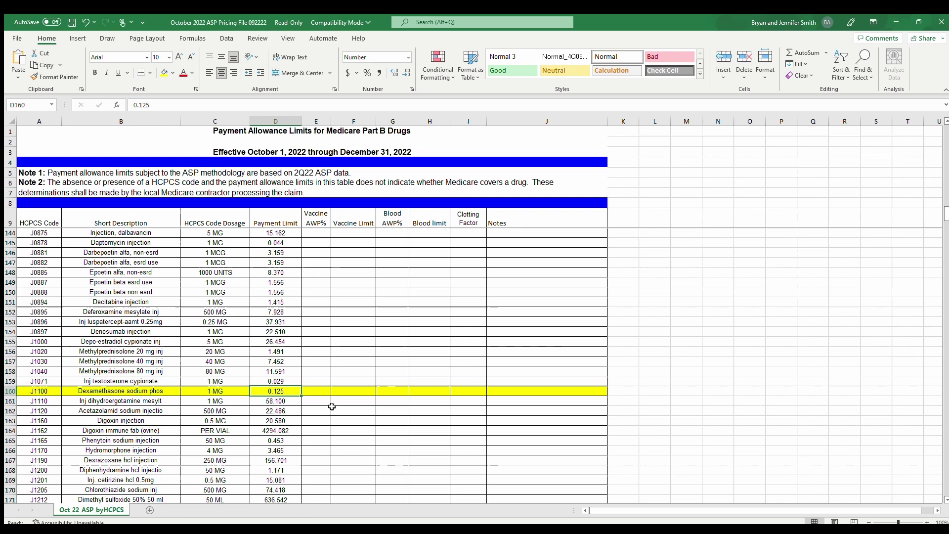
pyautogui.scroll(2, 326, 410)
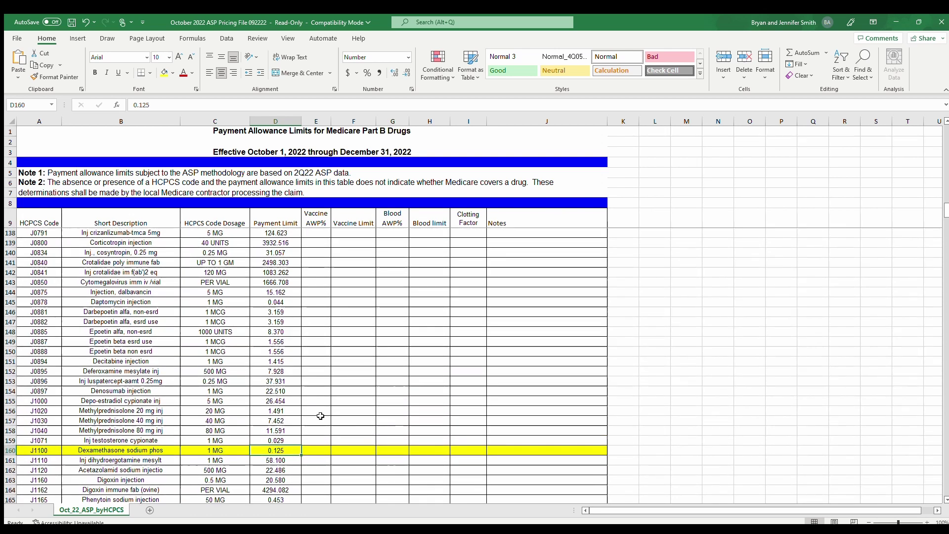
pyautogui.scroll(1, 320, 415)
pyautogui.scroll(-2, 350, 424)
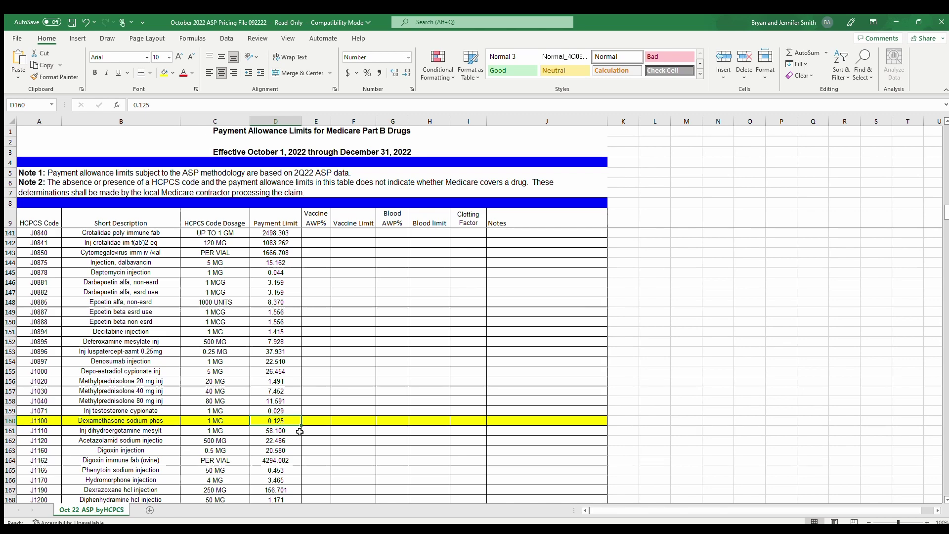
pyautogui.scroll(-2, 301, 430)
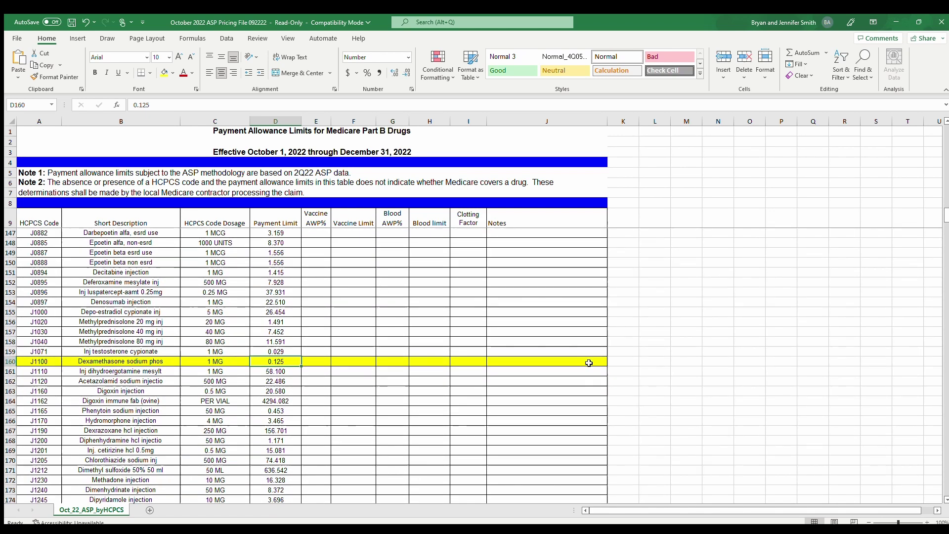
pyautogui.scroll(-8, 272, 385)
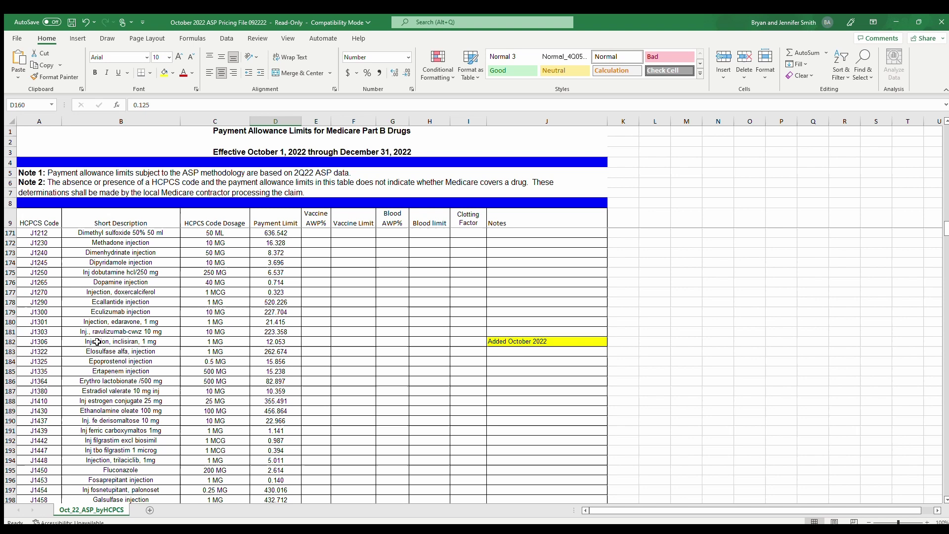
pyautogui.click(11, 343)
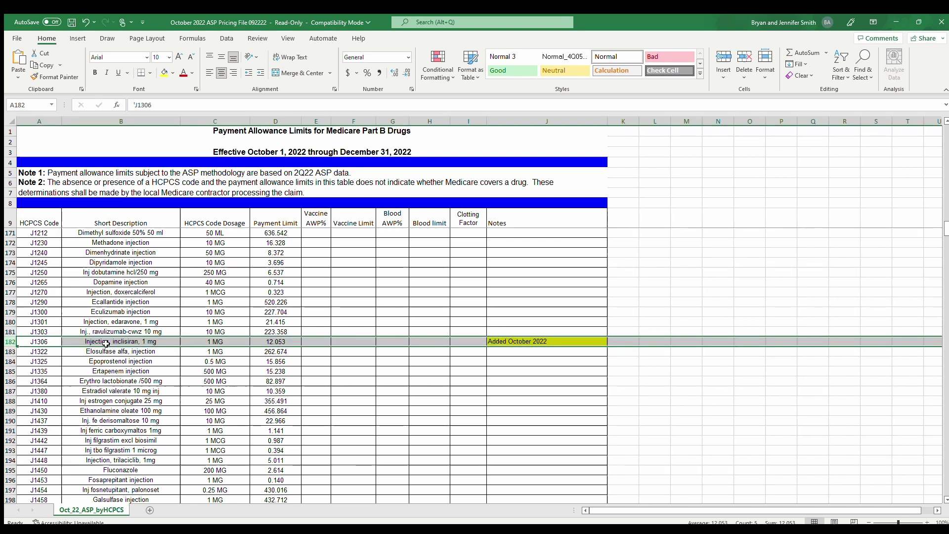
pyautogui.click(561, 342)
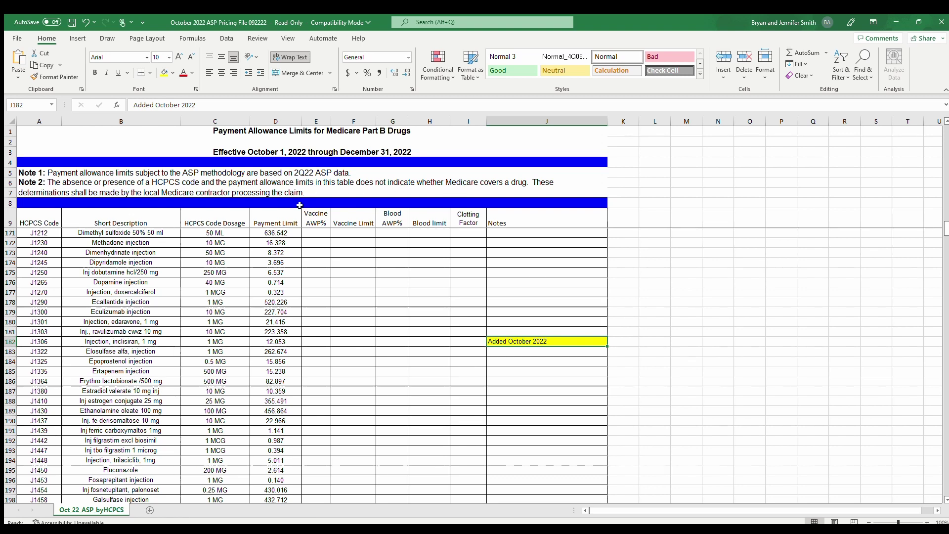
pyautogui.scroll(-3, 257, 443)
pyautogui.scroll(-12, 257, 442)
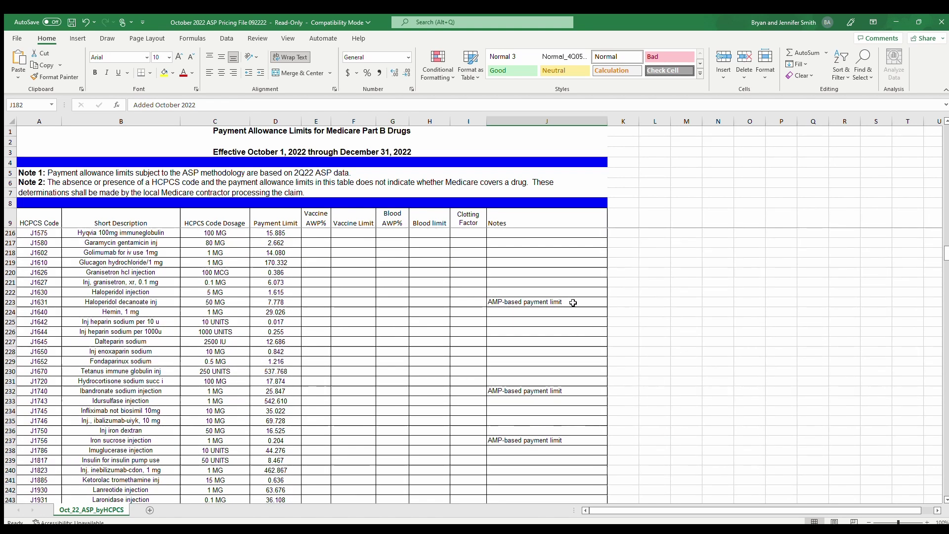
pyautogui.click(575, 302)
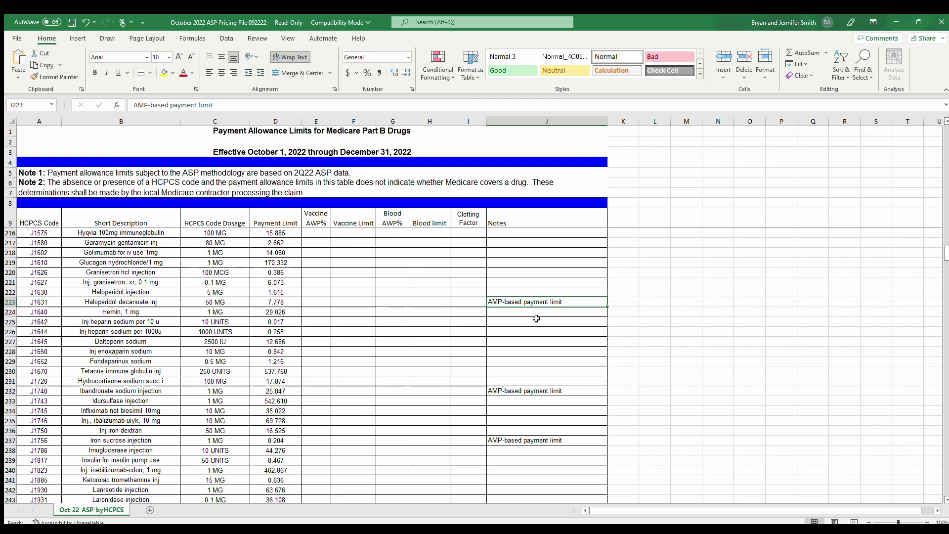
pyautogui.click(9, 305)
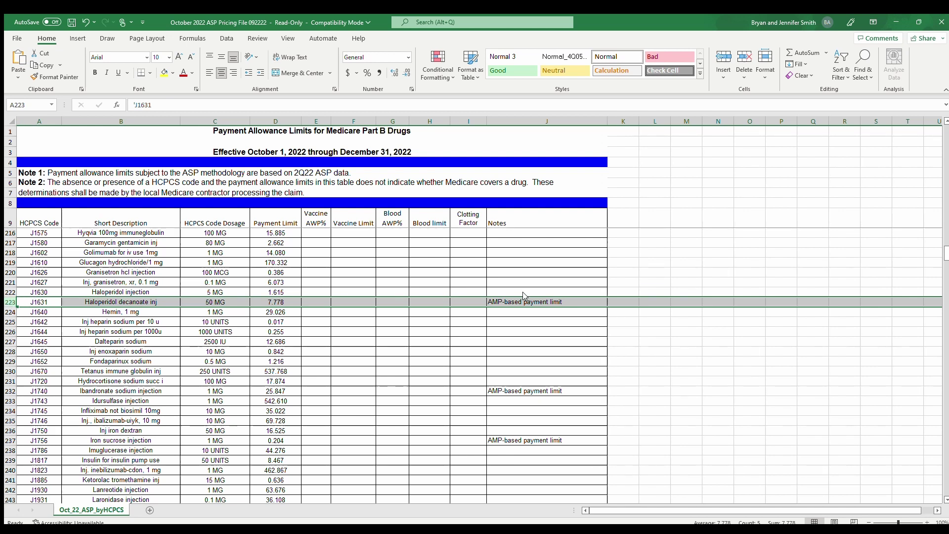
pyautogui.click(527, 308)
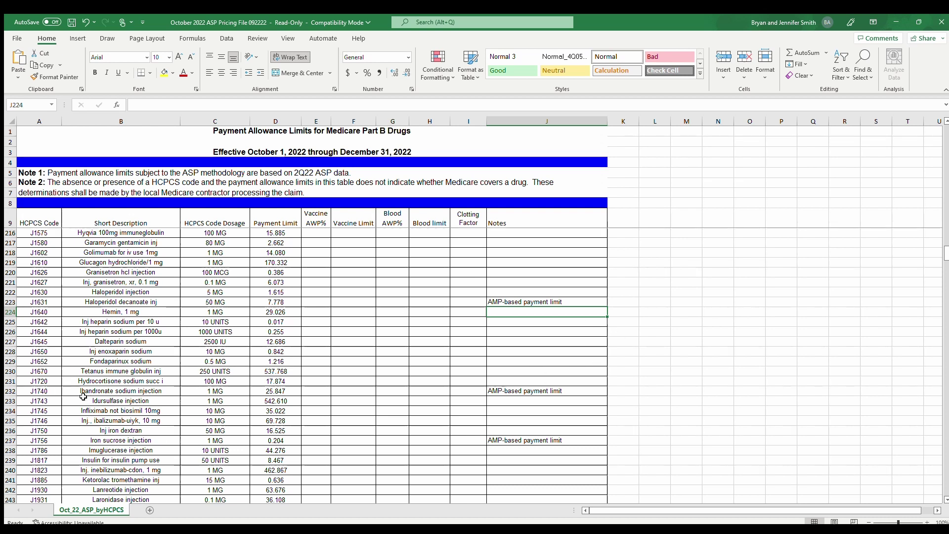
pyautogui.click(15, 395)
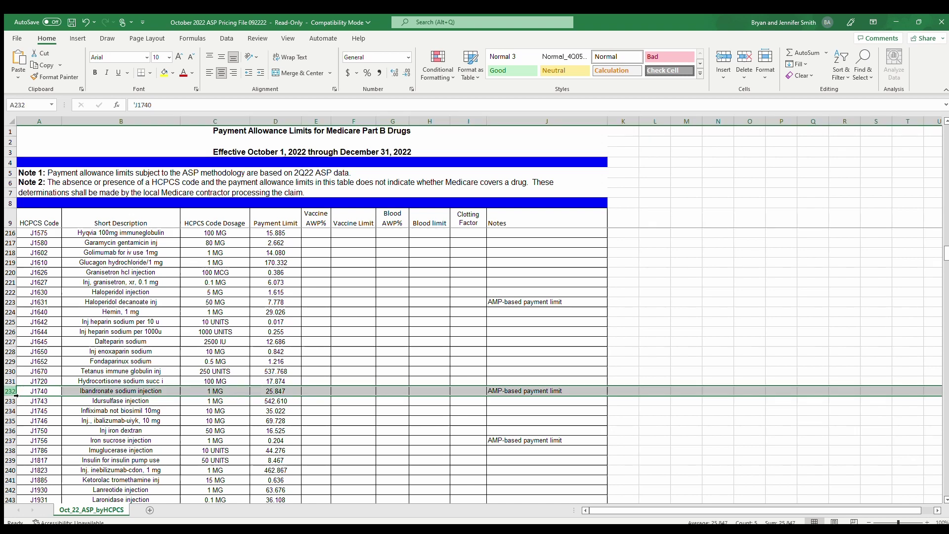
pyautogui.click(534, 393)
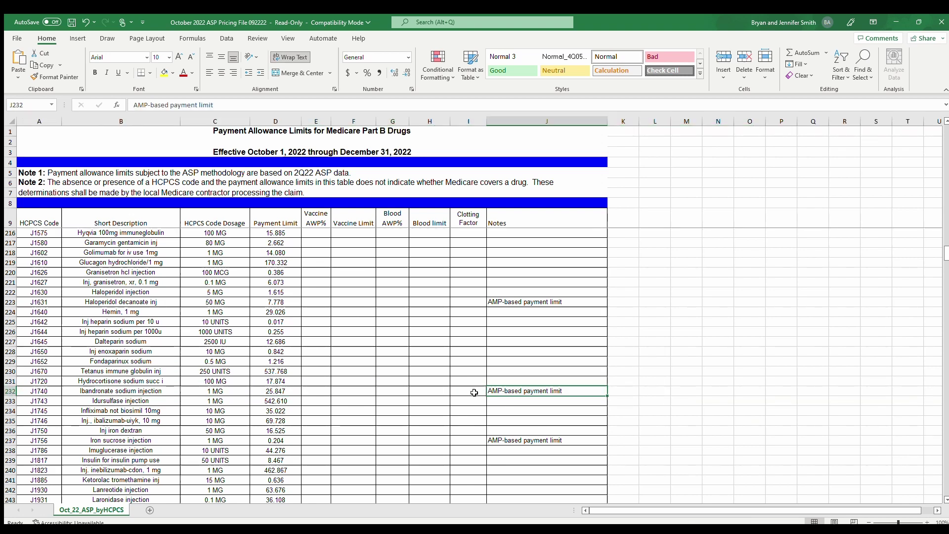
pyautogui.click(353, 390)
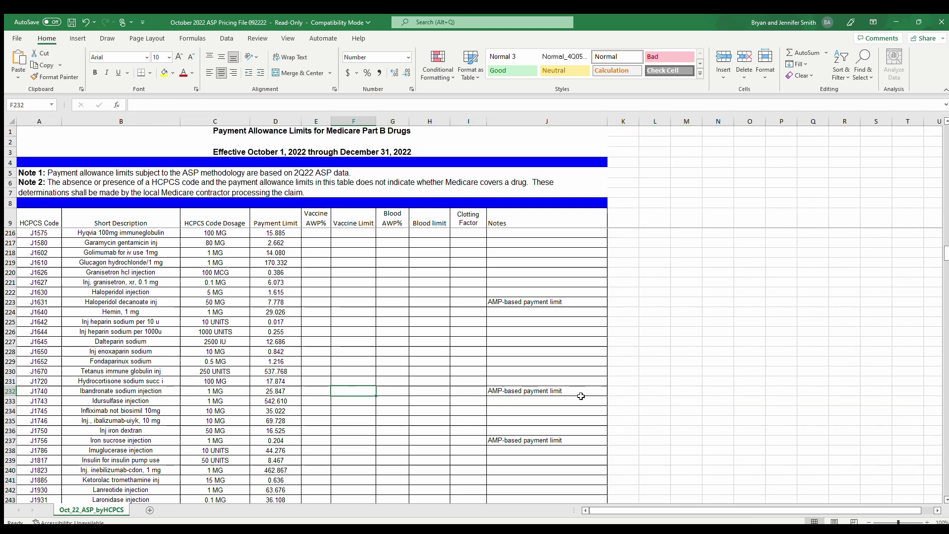
pyautogui.click(511, 393)
pyautogui.scroll(-3, 288, 406)
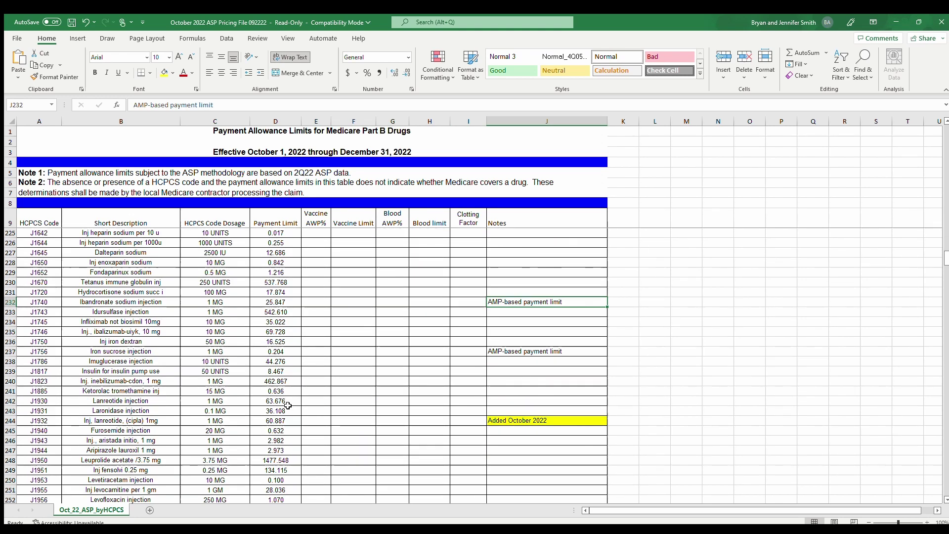
pyautogui.scroll(-4, 288, 405)
pyautogui.scroll(-9, 329, 339)
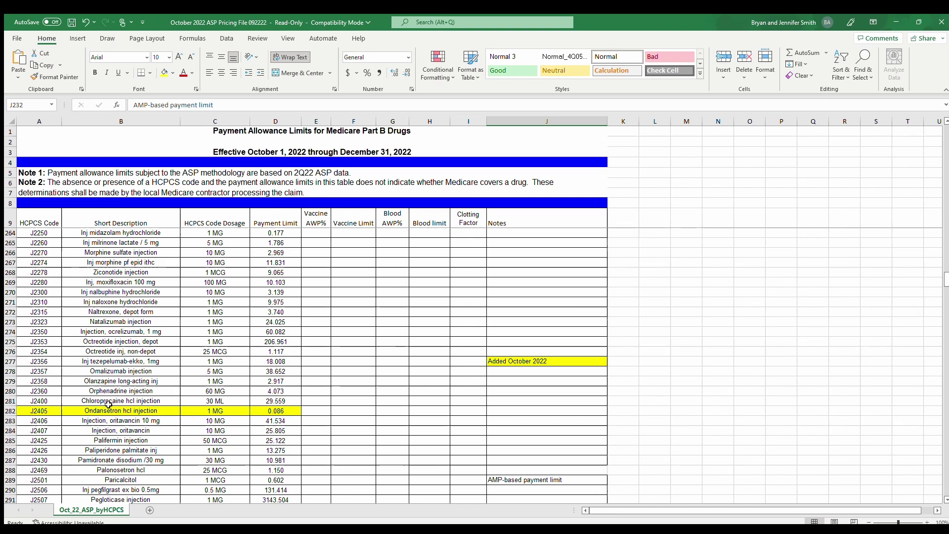
pyautogui.scroll(-1, 125, 408)
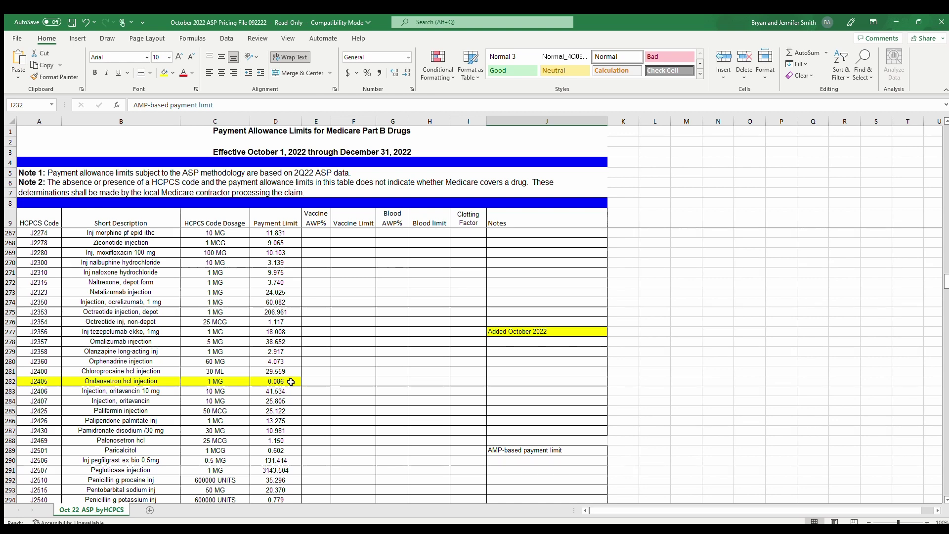
pyautogui.scroll(-8, 291, 381)
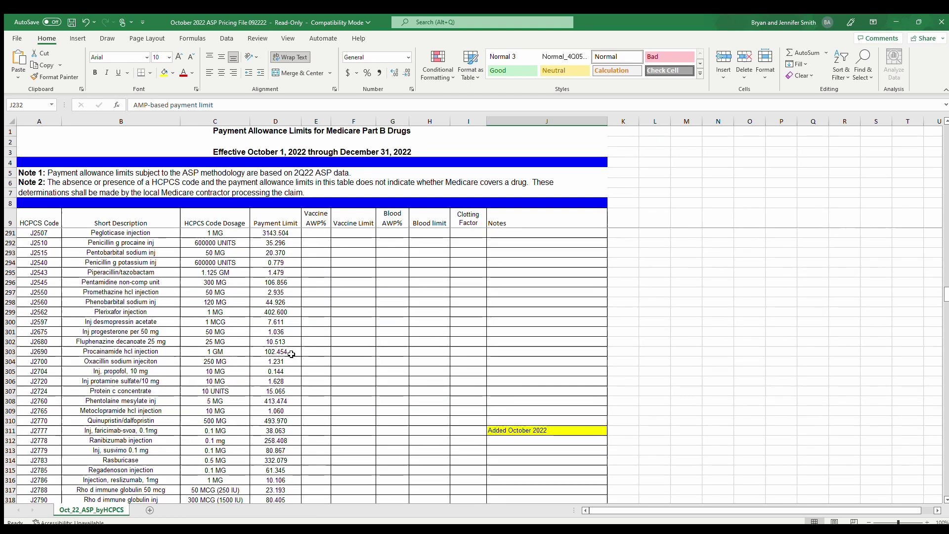
pyautogui.click(284, 313)
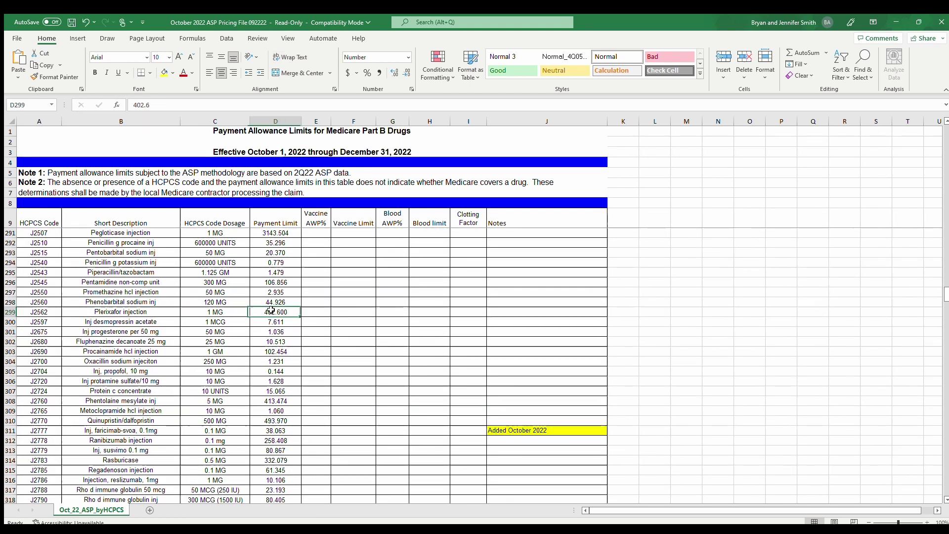
pyautogui.scroll(-2, 286, 358)
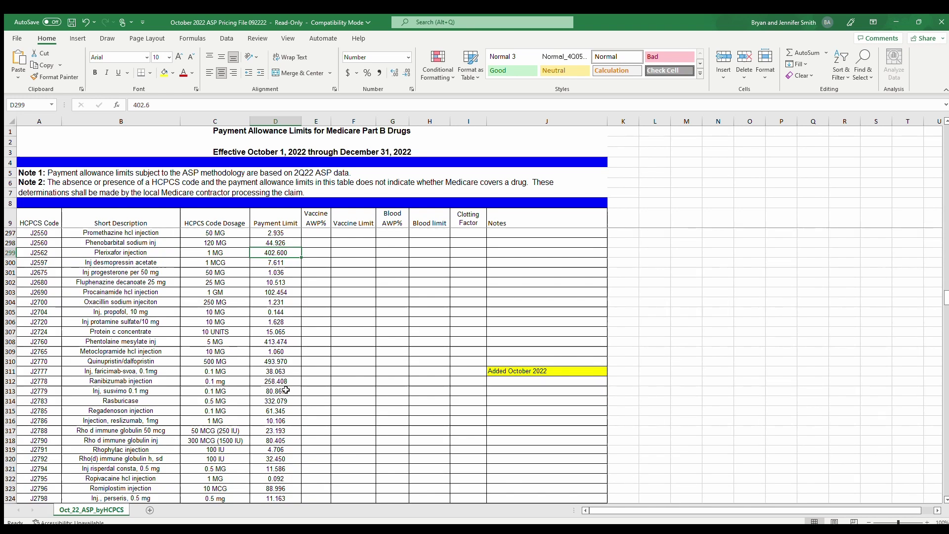
pyautogui.scroll(-4, 286, 390)
pyautogui.scroll(-3, 286, 390)
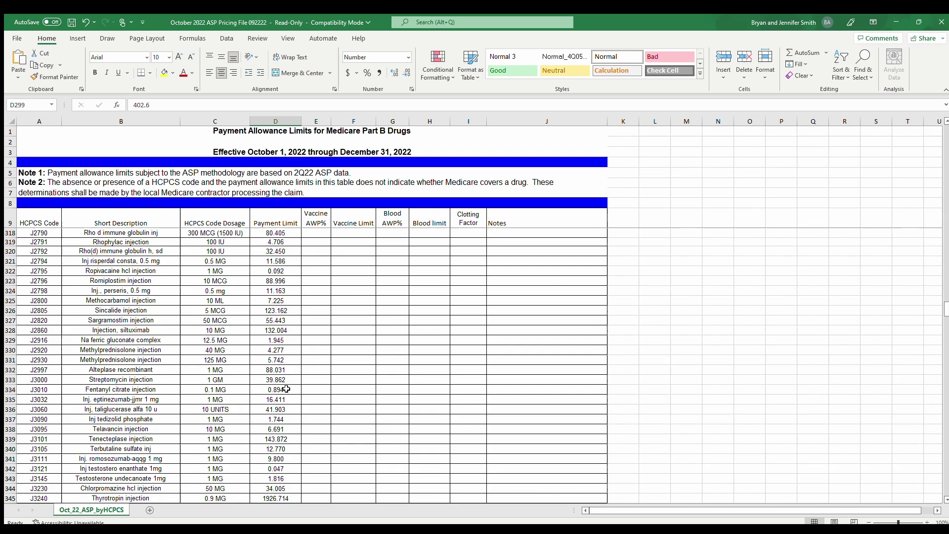
pyautogui.scroll(-1, 289, 388)
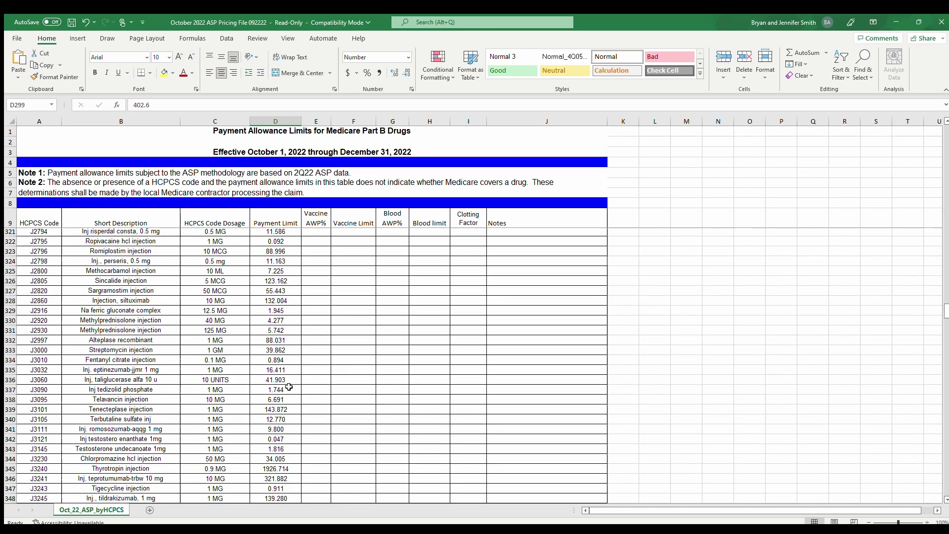
pyautogui.scroll(-3, 288, 387)
pyautogui.scroll(-4, 289, 388)
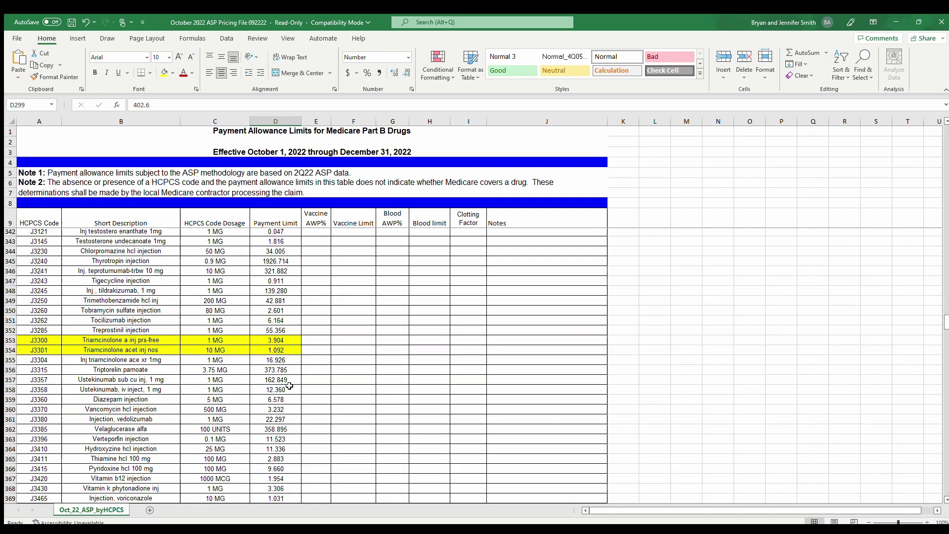
pyautogui.click(38, 340)
pyautogui.moveTo(38, 340); pyautogui.dragTo(270, 347)
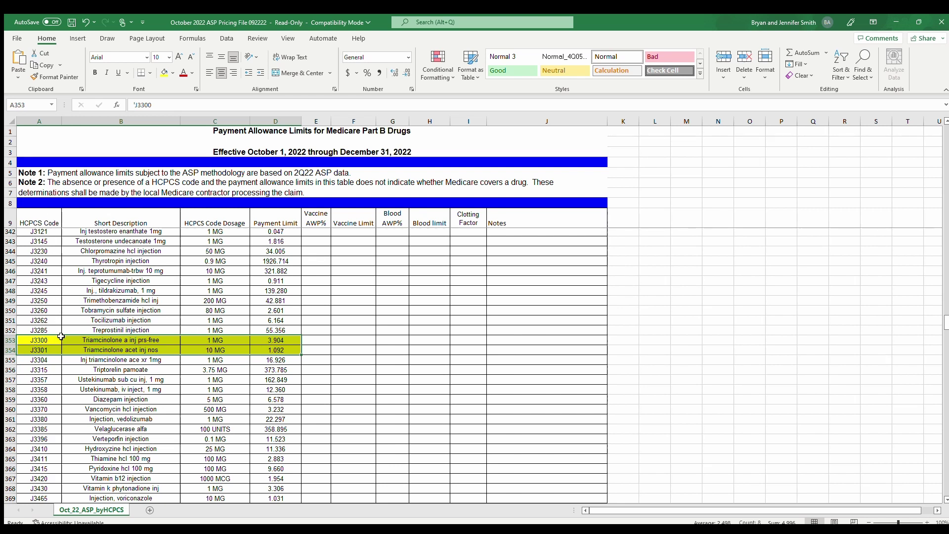
pyautogui.click(89, 343)
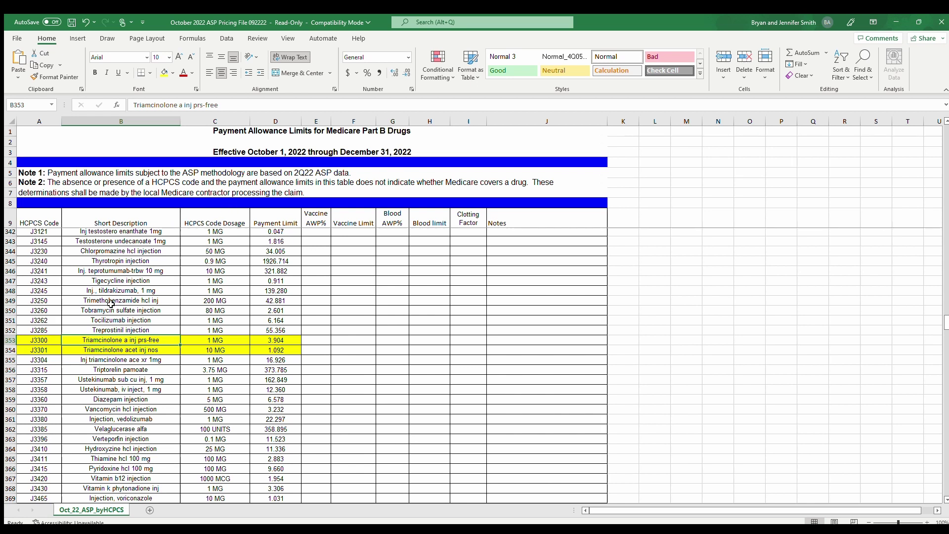
pyautogui.press('Right')
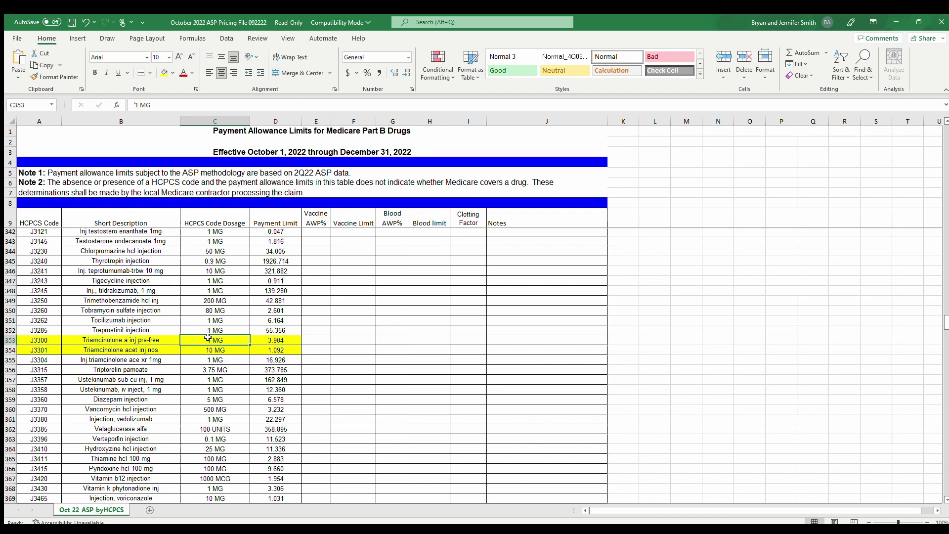
# Step: Select the highlighted triamcinolone rows J3300 (1 MG) and J3301 (10 MG) with their payment limits
pyautogui.click(216, 349)
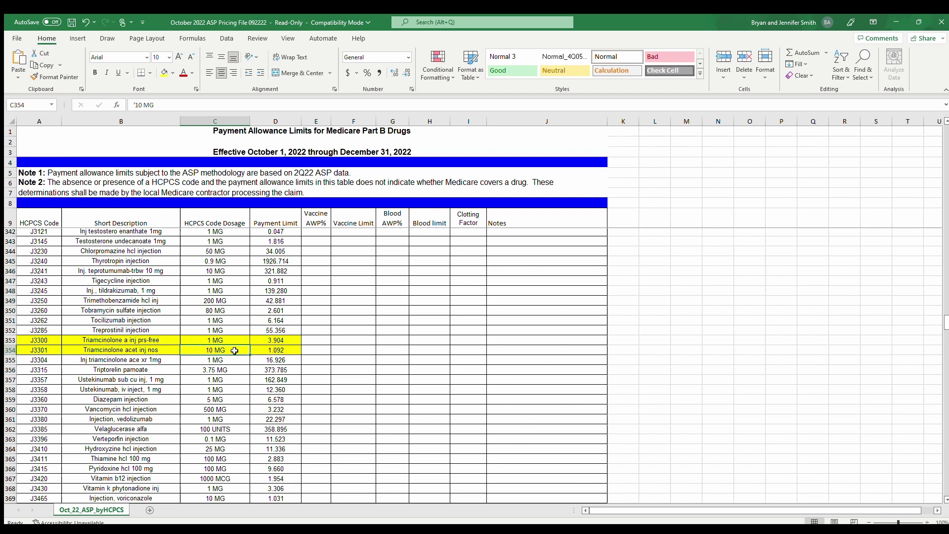
pyautogui.click(115, 335)
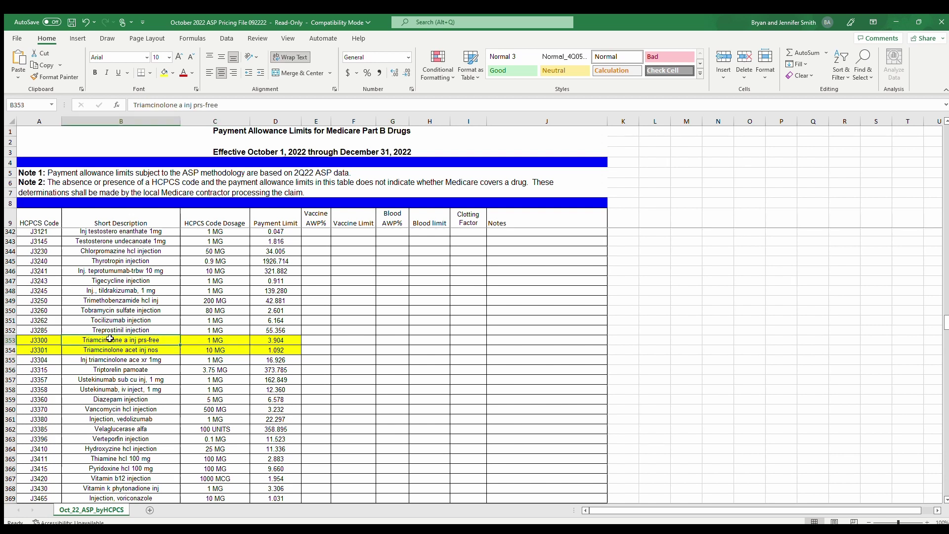
pyautogui.click(241, 339)
pyautogui.moveTo(42, 340); pyautogui.dragTo(251, 346)
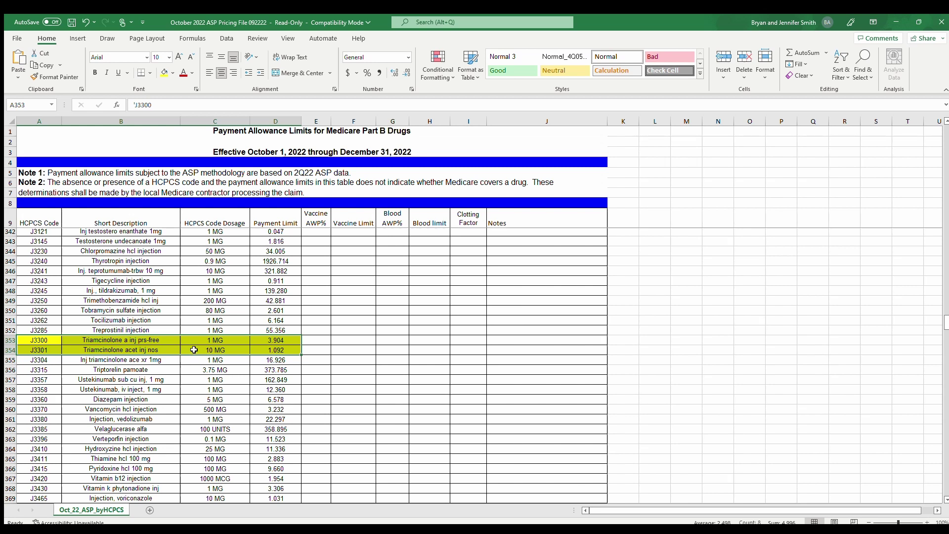
pyautogui.click(194, 350)
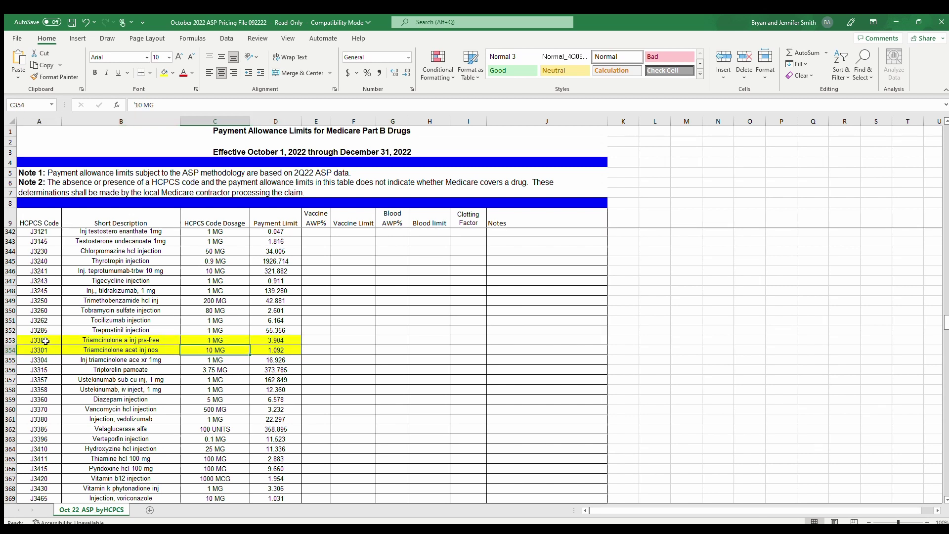
pyautogui.moveTo(39, 340); pyautogui.dragTo(279, 348)
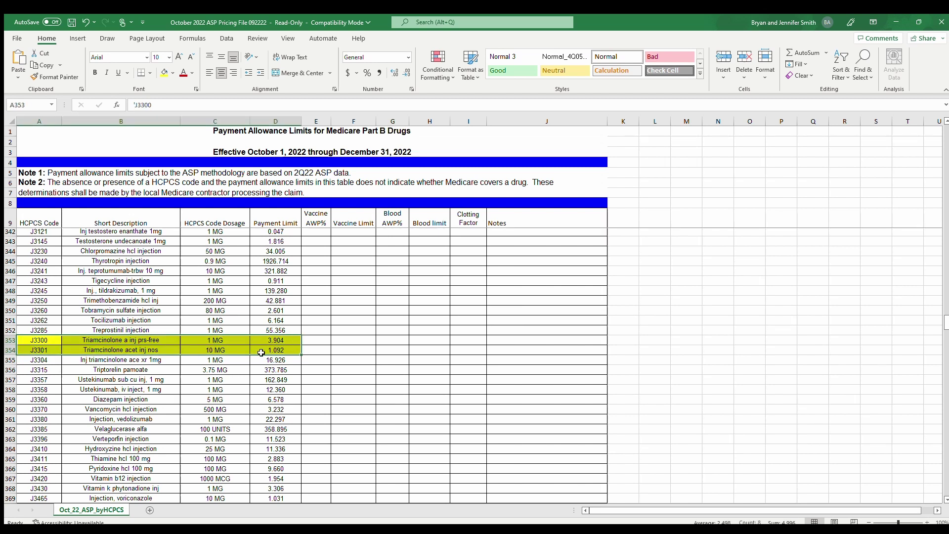
pyautogui.click(183, 352)
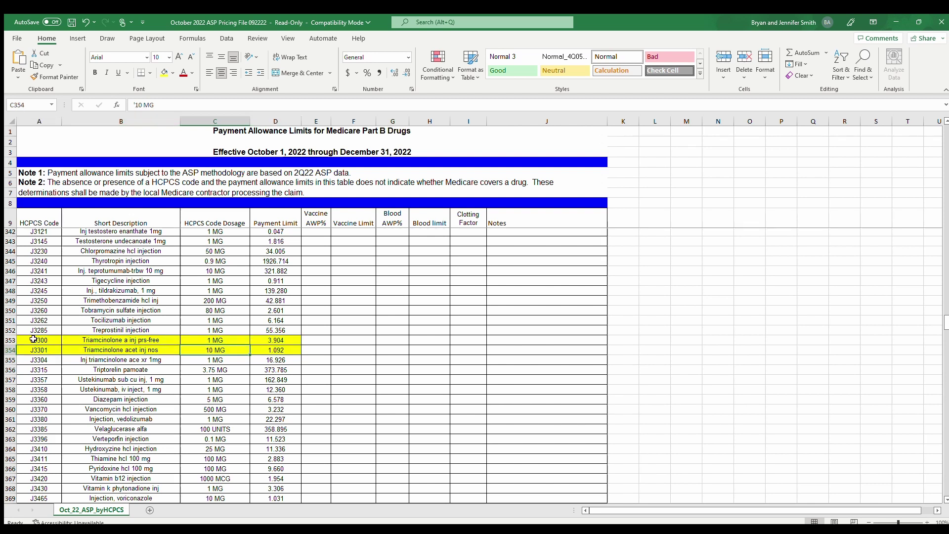
pyautogui.moveTo(35, 340); pyautogui.dragTo(286, 347)
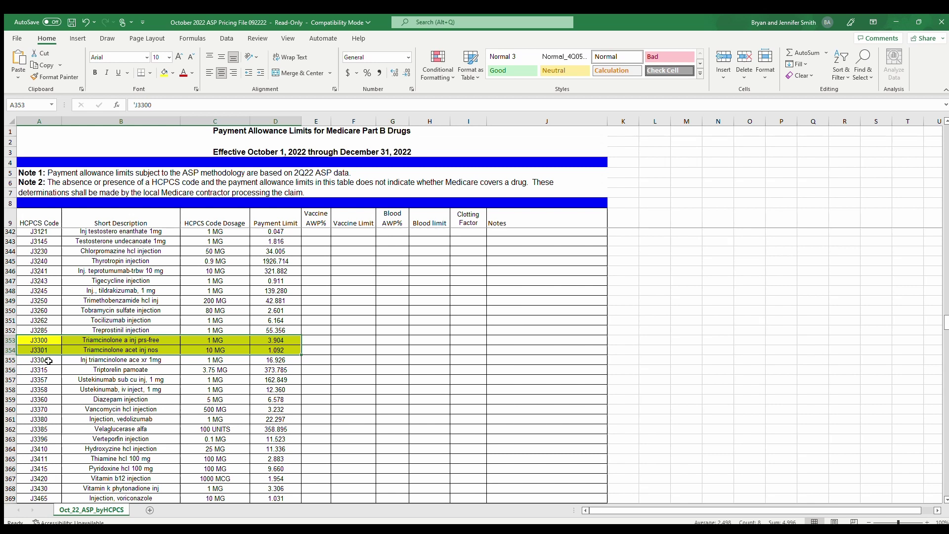
# Step: Select the unhighlighted J3304 row below for contrast, then scroll further down
pyautogui.moveTo(41, 361); pyautogui.dragTo(235, 361)
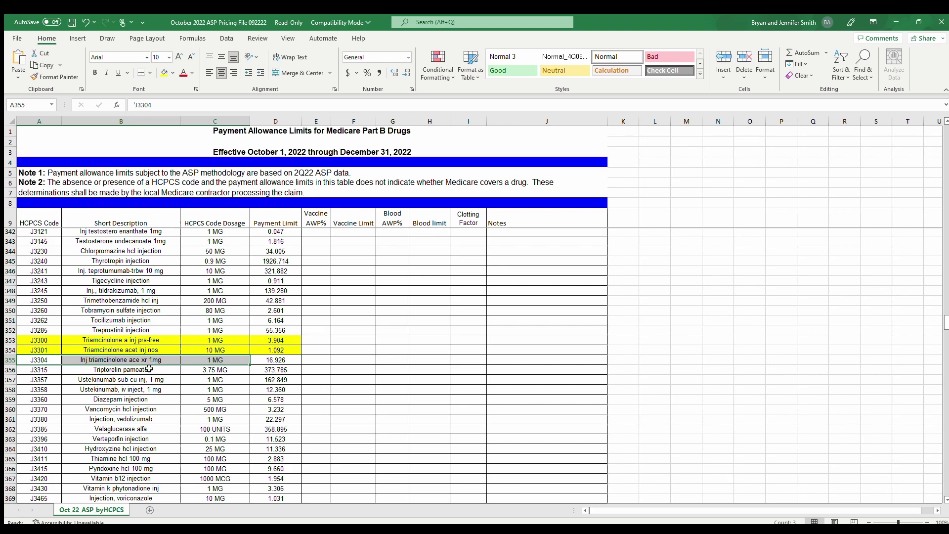
pyautogui.scroll(-1, 133, 425)
pyautogui.scroll(-10, 133, 425)
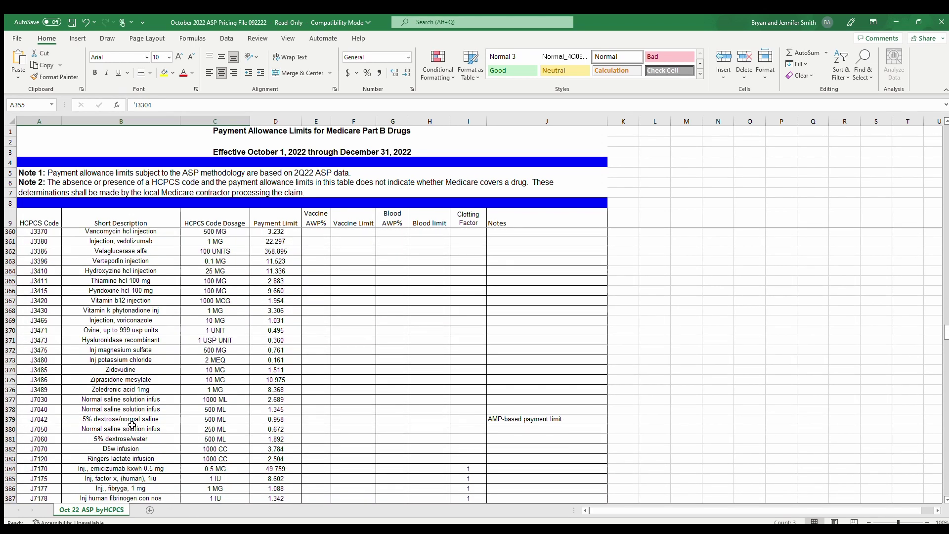
# Step: Scroll to row 441 and select the highlighted J7502 Cyclosporine oral 100 mg row at 1.823
pyautogui.scroll(-10, 132, 425)
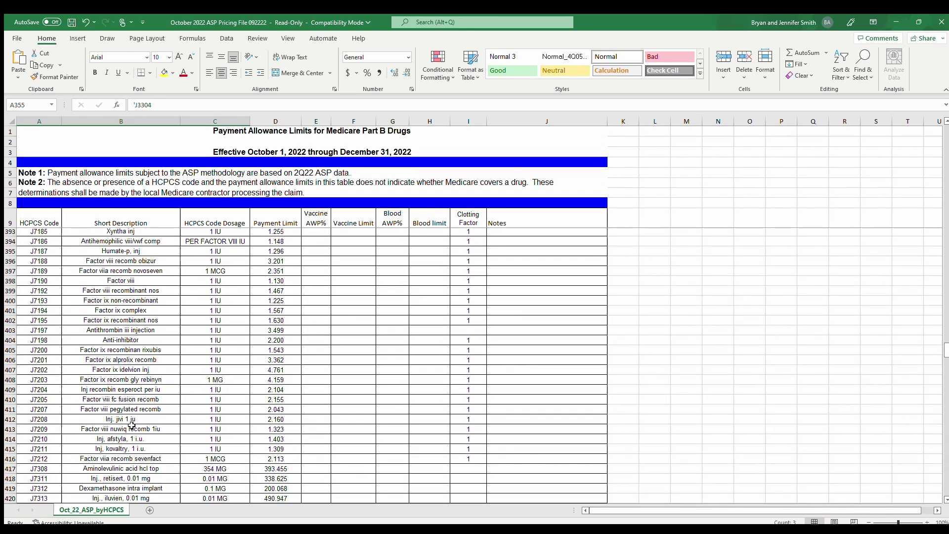
pyautogui.scroll(-3, 132, 427)
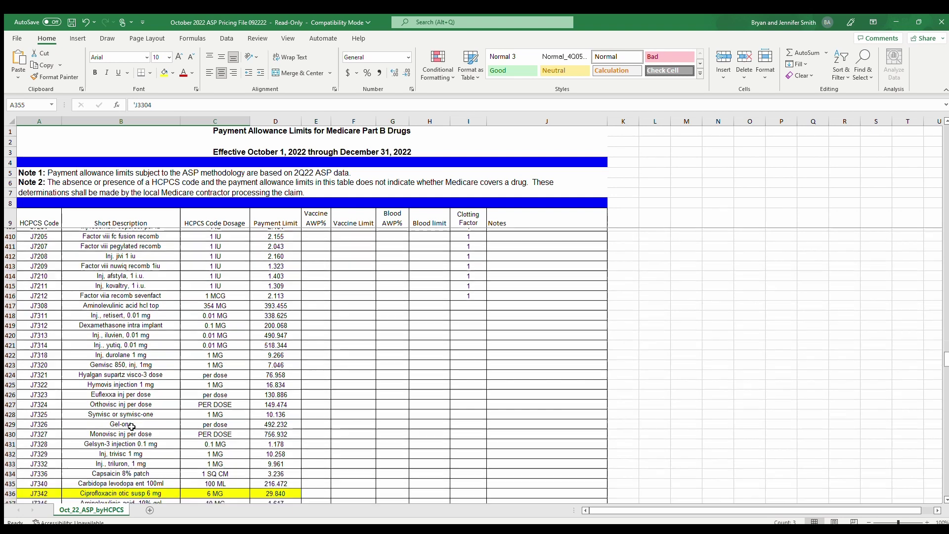
pyautogui.scroll(-3, 132, 428)
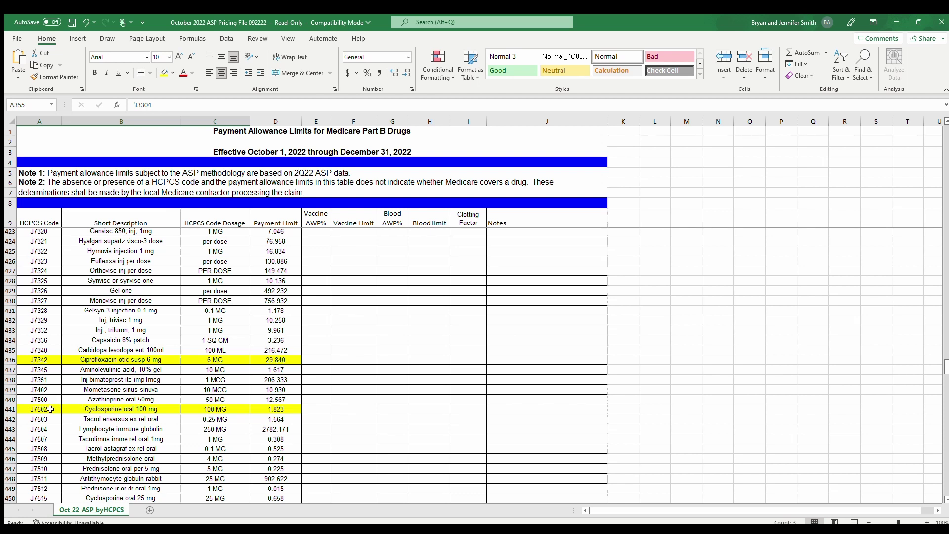
pyautogui.moveTo(37, 409); pyautogui.dragTo(290, 408)
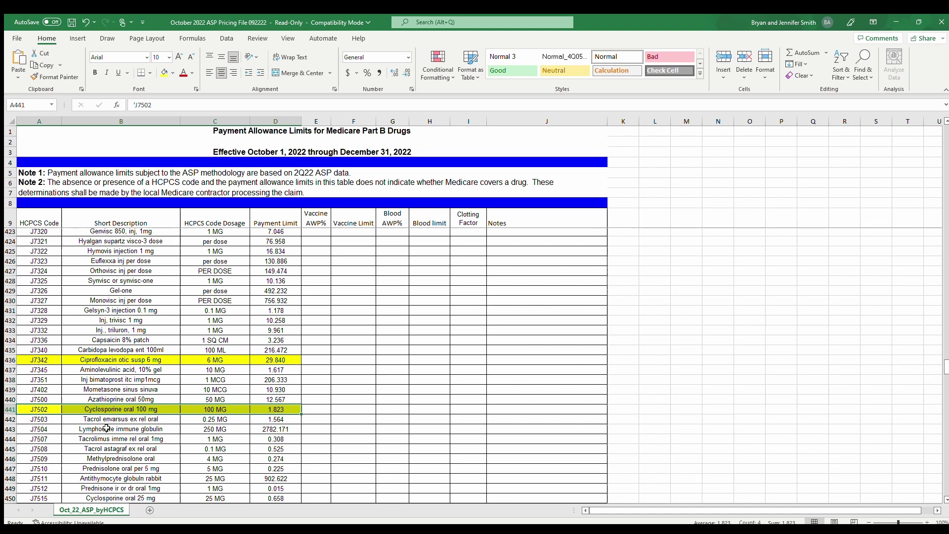
# Step: Scroll down until highlighted rows 460–465, J7611 albuterol through J7626 budesonide, are visible
pyautogui.scroll(-1, 115, 422)
pyautogui.scroll(-1, 115, 422)
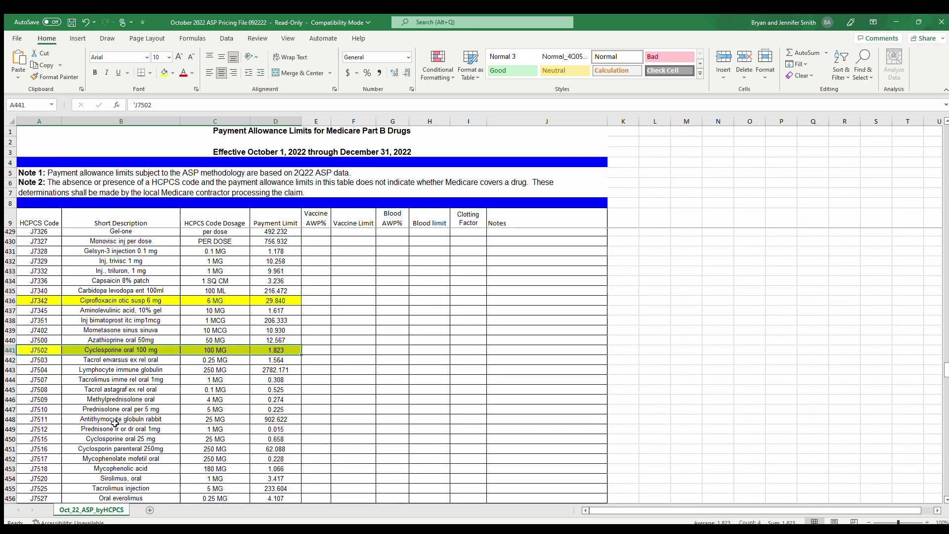
pyautogui.scroll(-1, 115, 423)
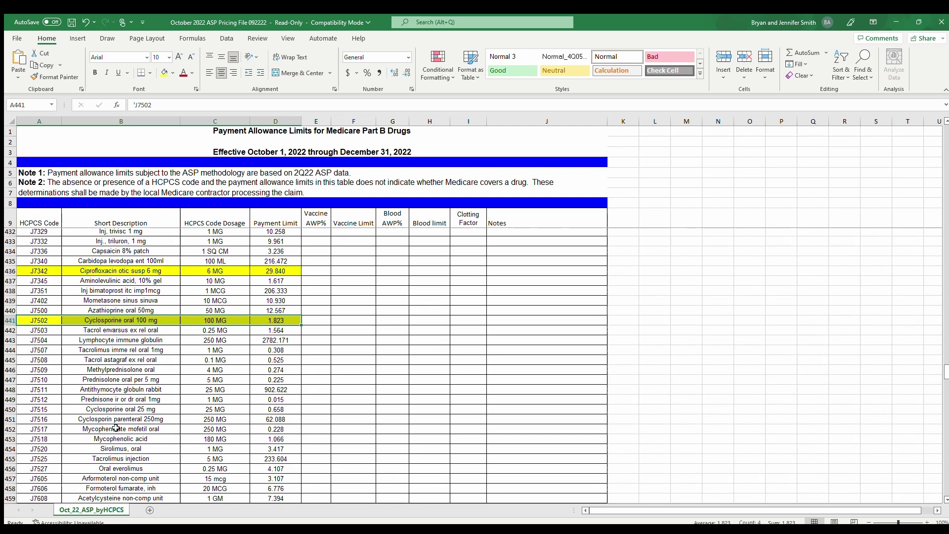
pyautogui.scroll(-3, 117, 428)
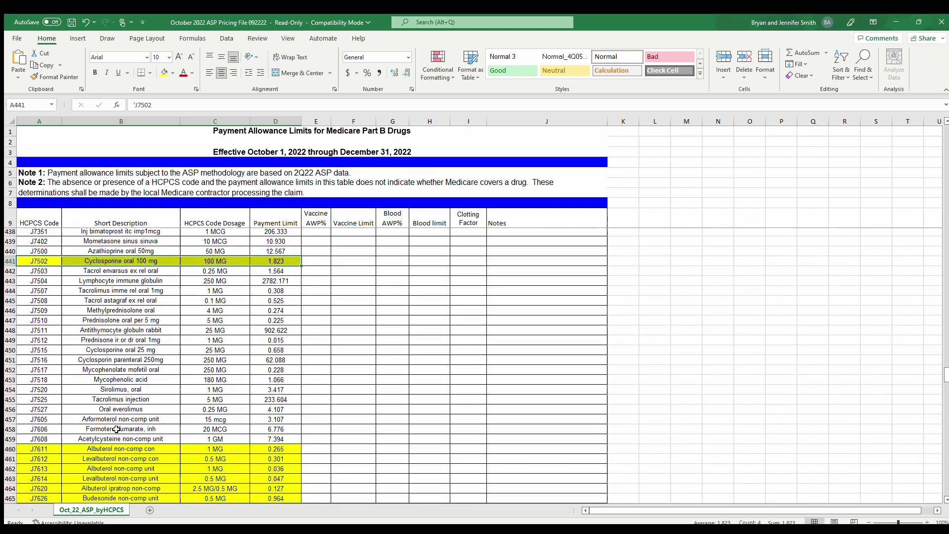
pyautogui.scroll(-4, 116, 429)
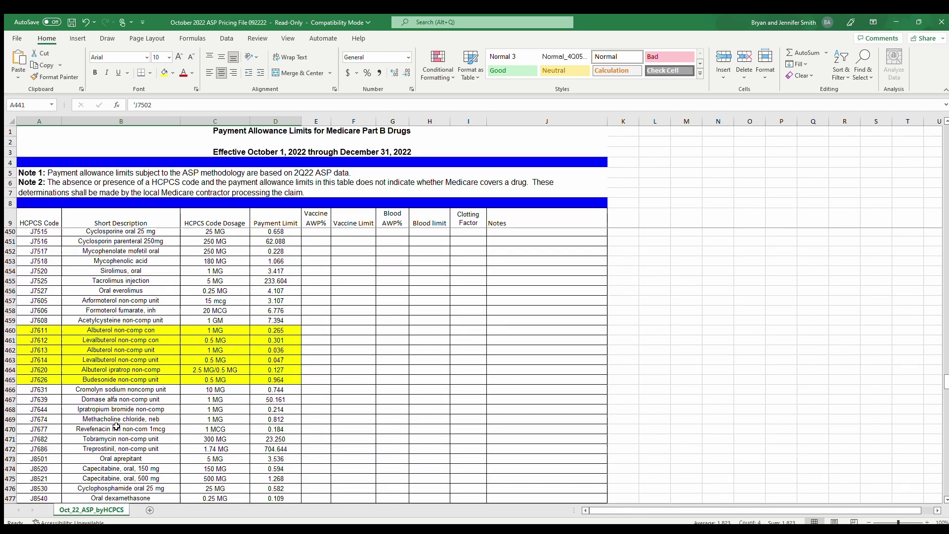
pyautogui.scroll(-1, 117, 427)
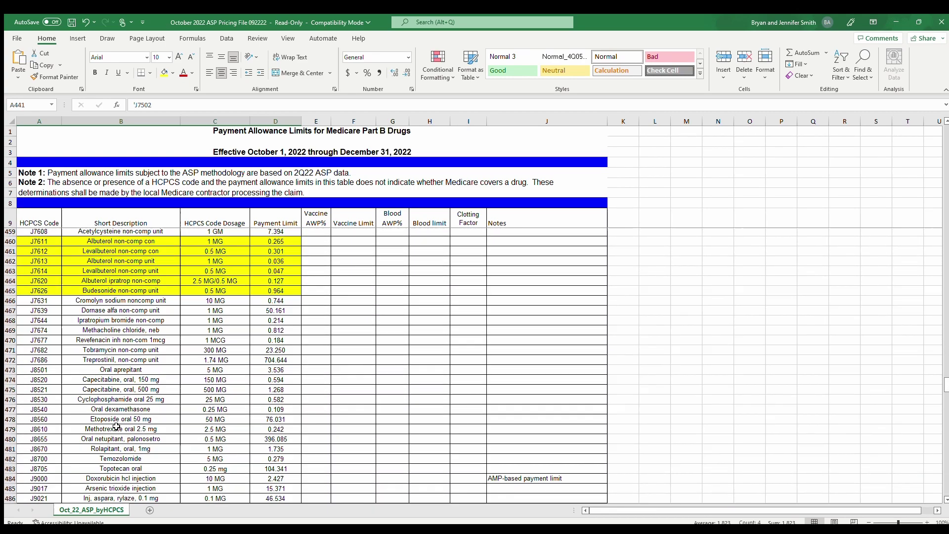
pyautogui.scroll(1, 99, 369)
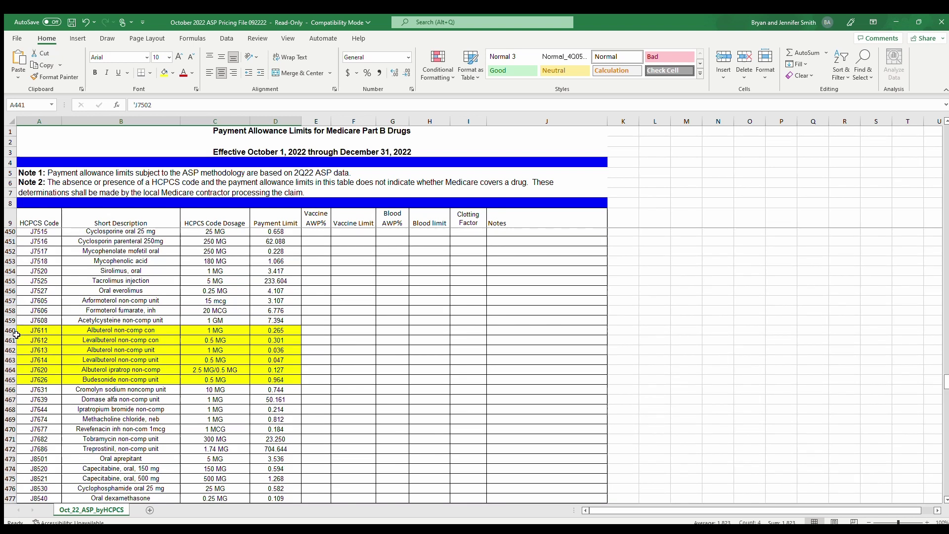
# Step: Select A460:D465, the six highlighted inhalation codes J7611 to J7626
pyautogui.moveTo(22, 330); pyautogui.dragTo(295, 380)
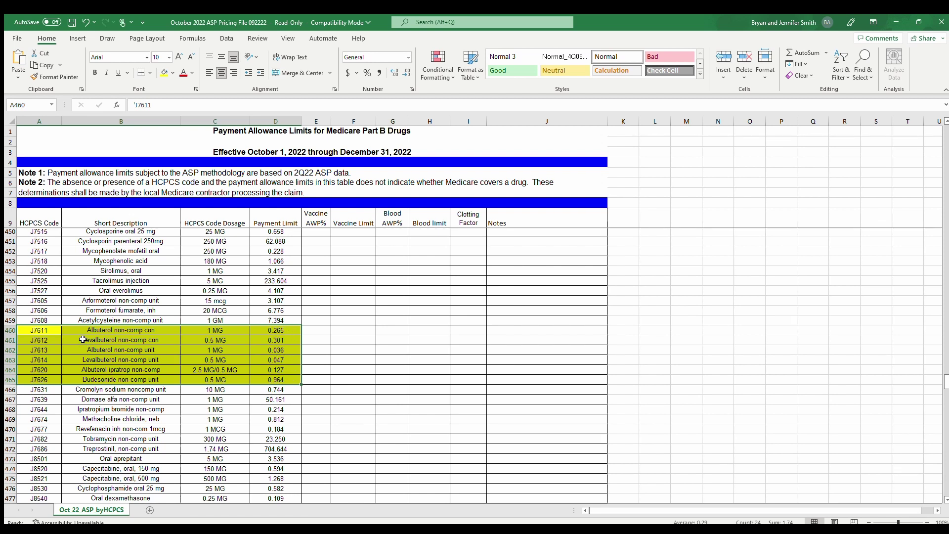
# Step: Select the unhighlighted J7644 ipratropium row, then the 0.964 payment limit of J7626
pyautogui.click(98, 406)
pyautogui.hotkey('shift', 'Right')
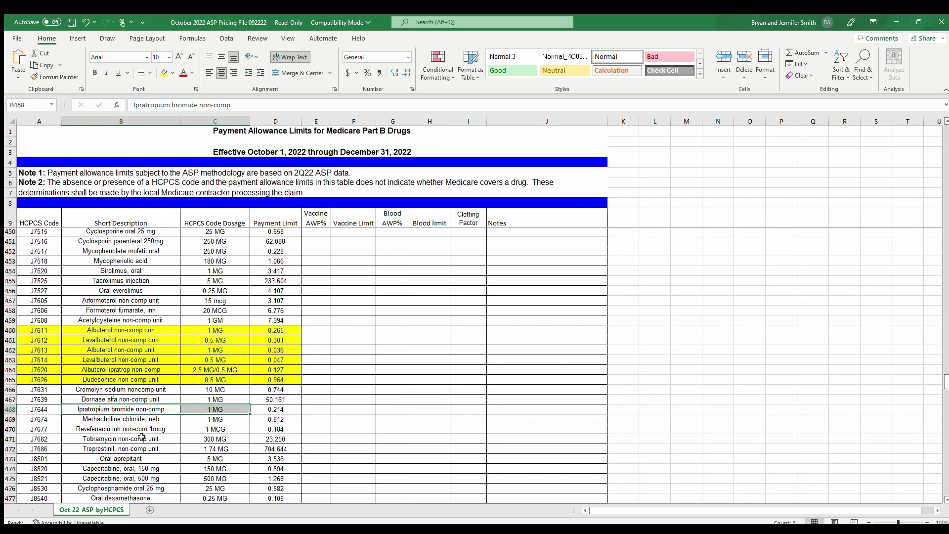
pyautogui.moveTo(286, 409); pyautogui.dragTo(37, 409)
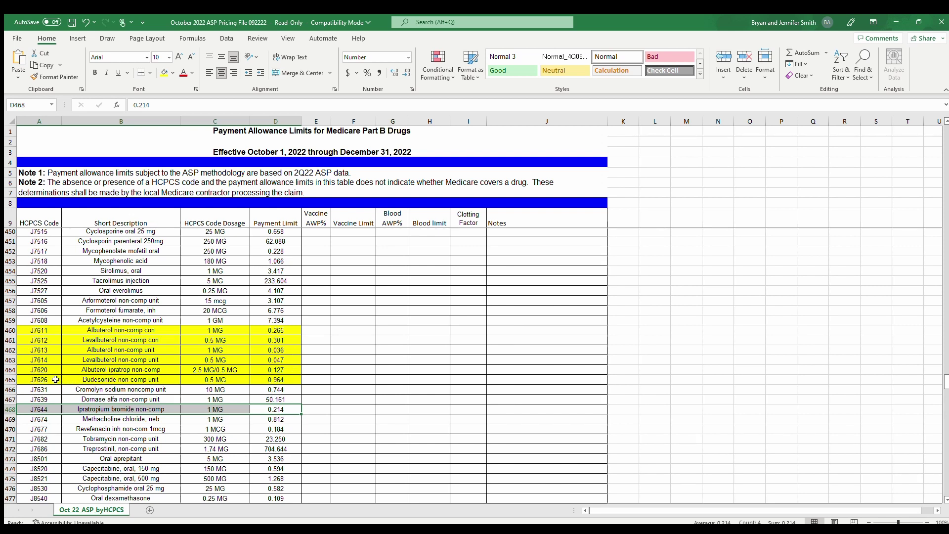
pyautogui.click(290, 380)
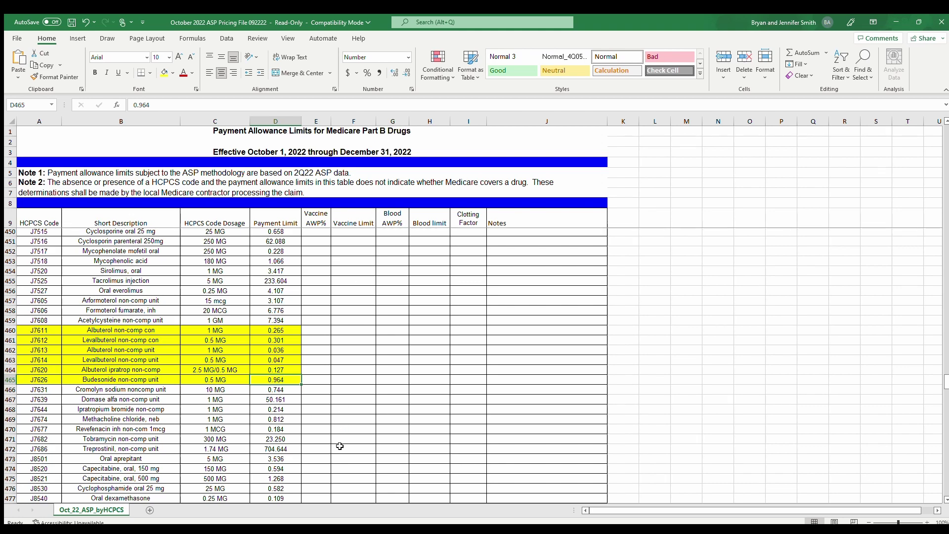
# Step: Select the Methotrexate oral 2.5 mg description, then scroll further down the drug list
pyautogui.scroll(-5, 275, 404)
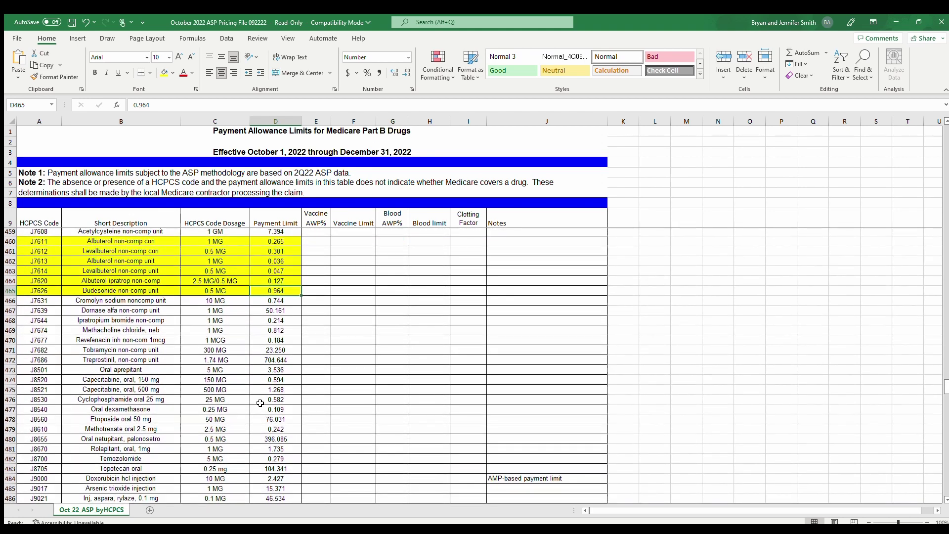
pyautogui.click(133, 369)
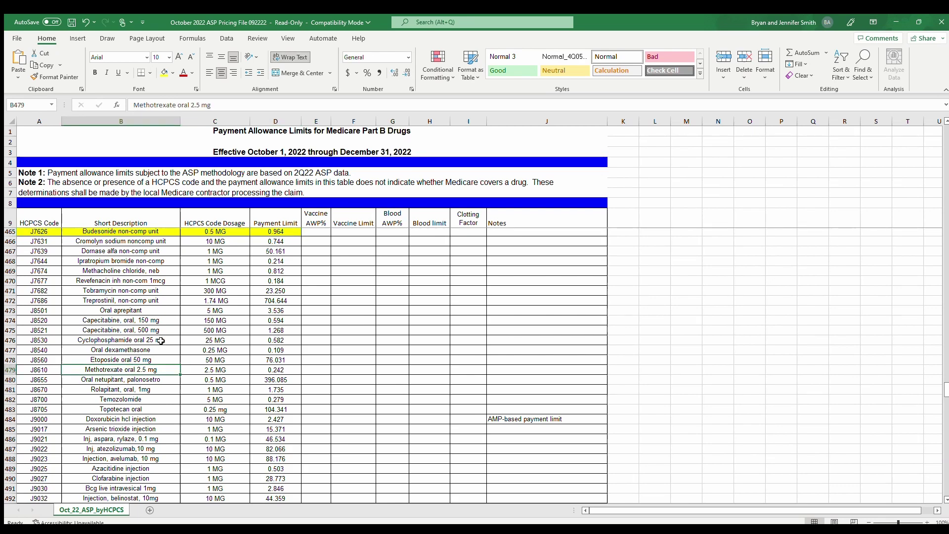
pyautogui.scroll(-5, 161, 340)
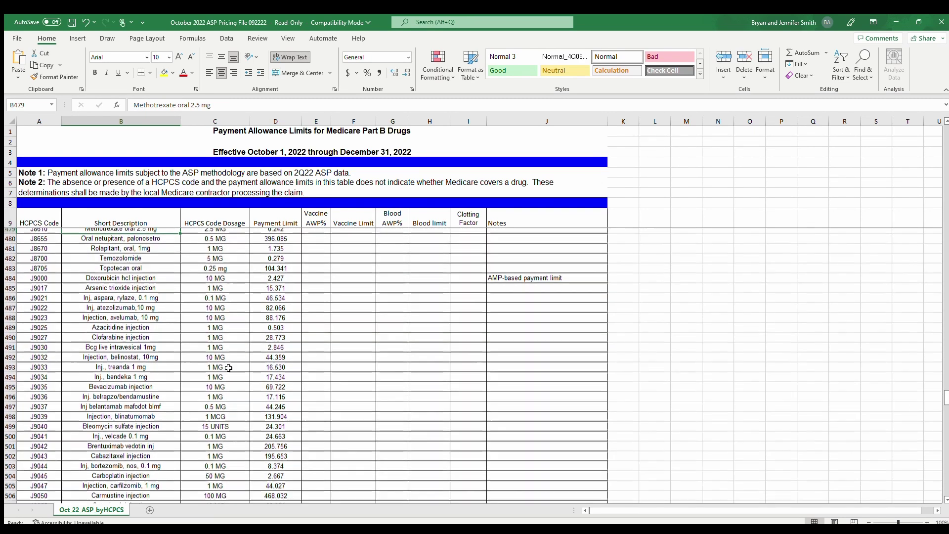
pyautogui.scroll(-5, 229, 367)
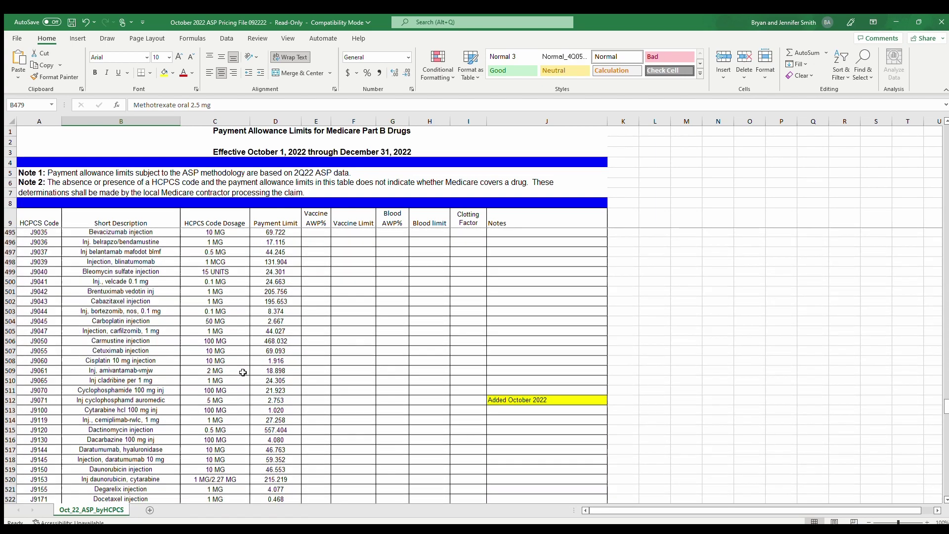
pyautogui.scroll(-3, 242, 371)
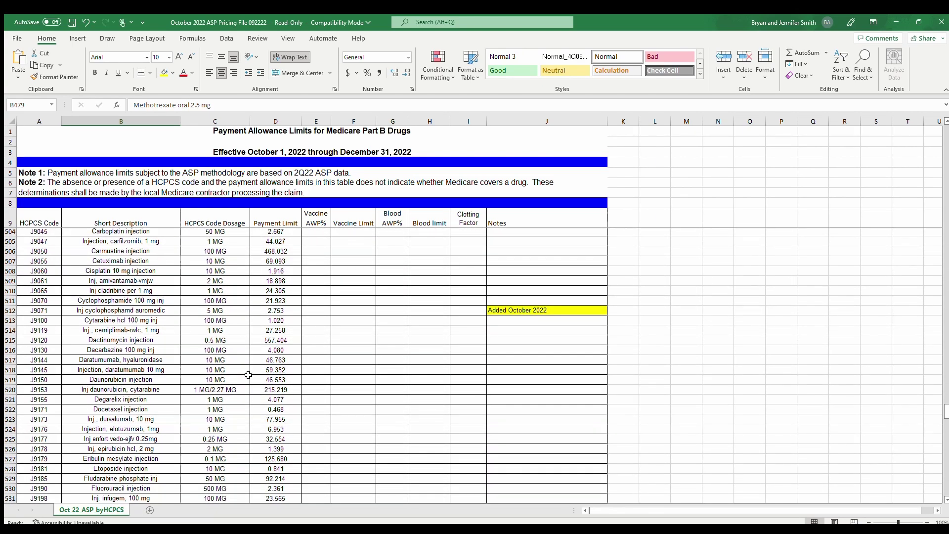
pyautogui.scroll(-2, 249, 373)
pyautogui.scroll(-2, 249, 367)
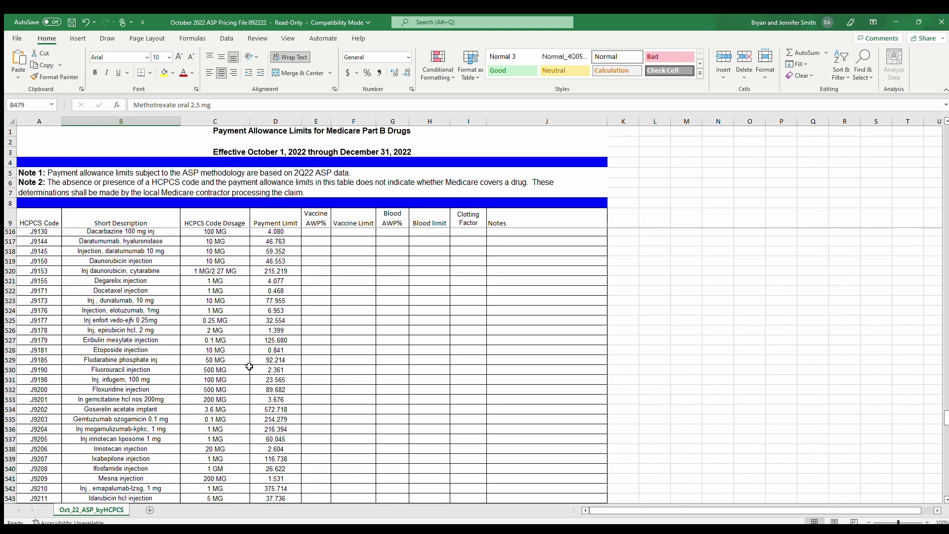
pyautogui.scroll(-3, 249, 366)
# Step: Select highlighted J7611, then the J7620 Albuterol ipratropium row through its 0.127 payment limit
pyautogui.scroll(4, 251, 369)
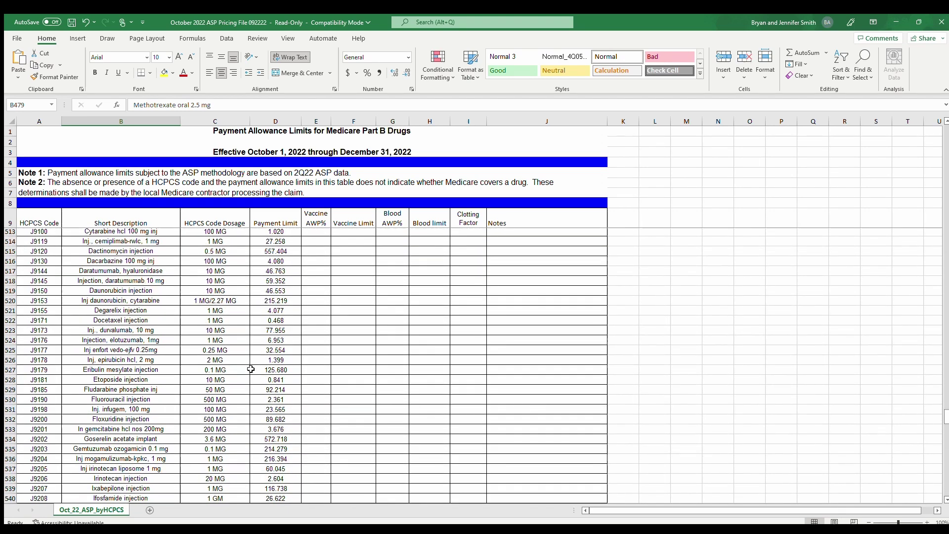
pyautogui.scroll(20, 251, 369)
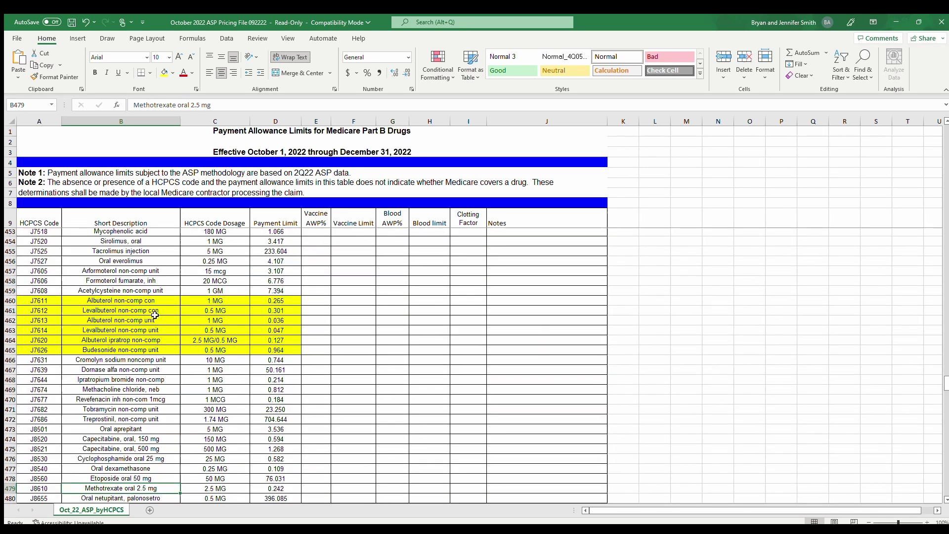
pyautogui.click(60, 300)
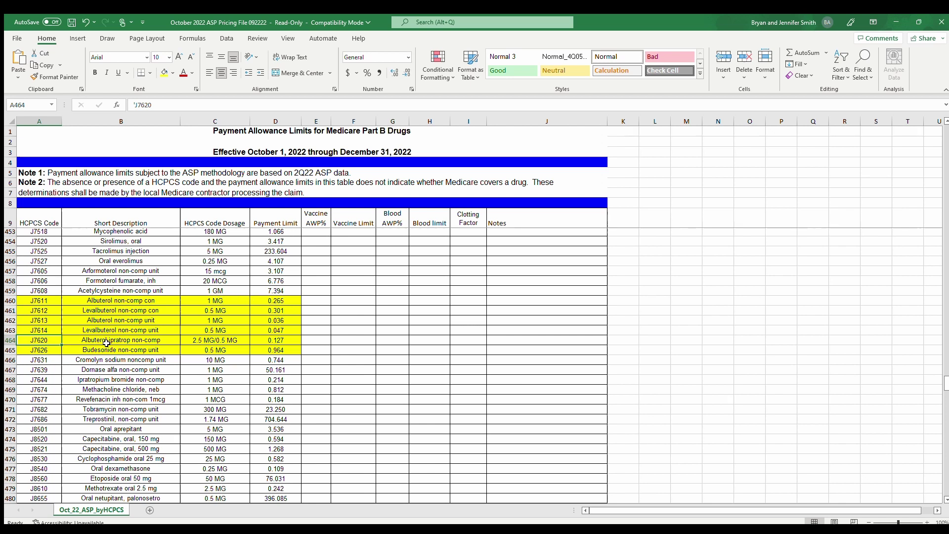
pyautogui.moveTo(55, 339); pyautogui.dragTo(284, 343)
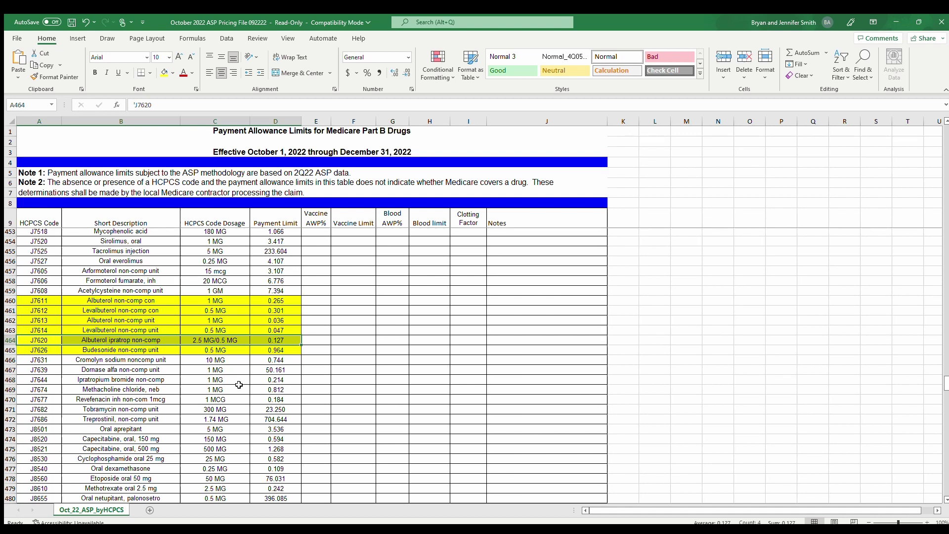
# Step: Scroll through the J9000s and Q-codes to row 672, ending at buprenorphine Q9991/Q9992 (1842.176)
pyautogui.scroll(-9, 259, 409)
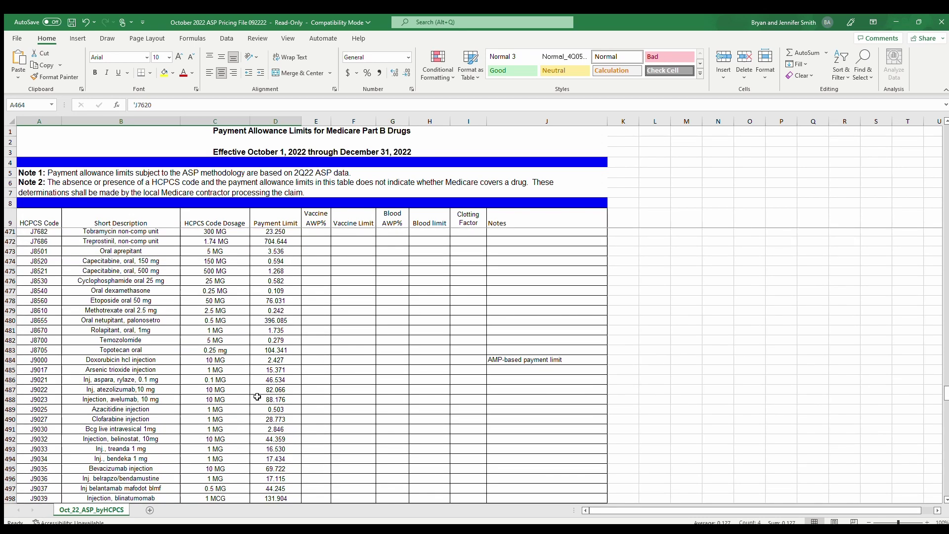
pyautogui.scroll(-5, 257, 397)
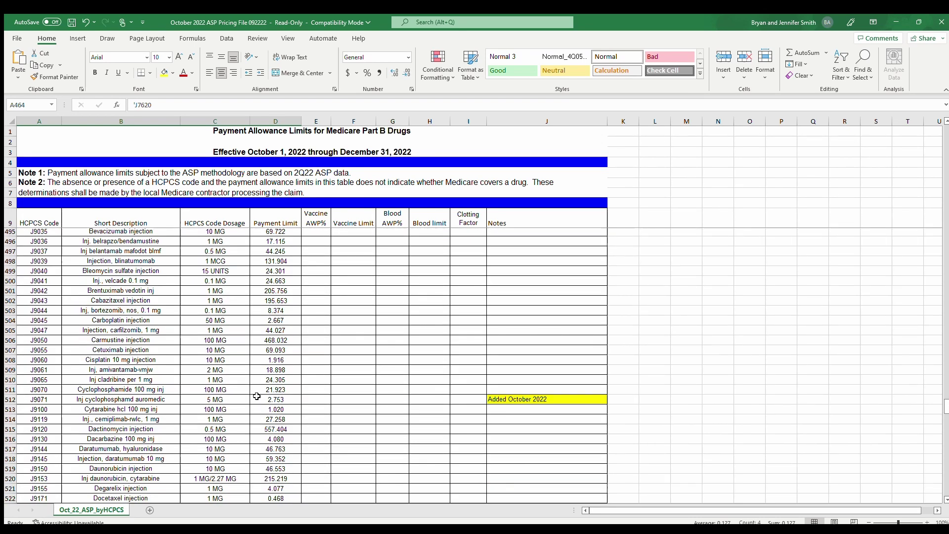
pyautogui.scroll(-6, 257, 397)
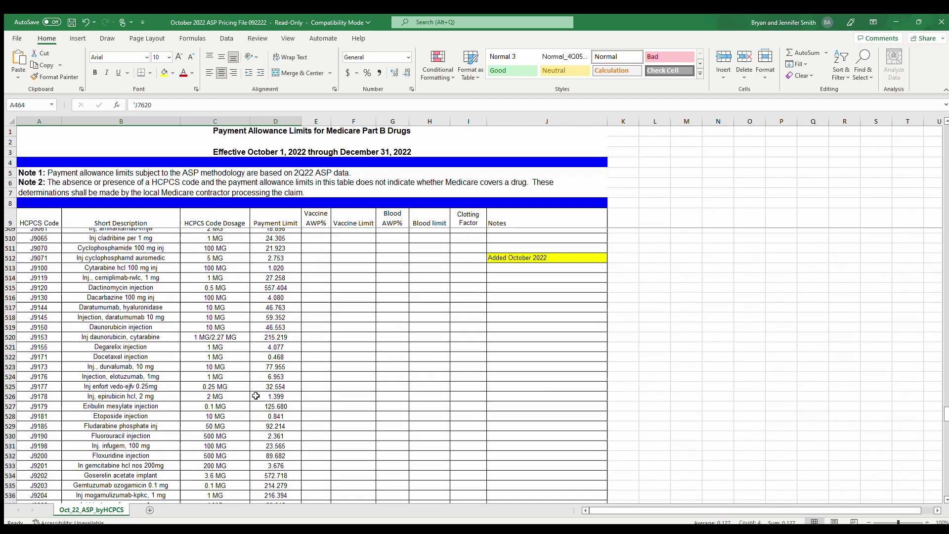
pyautogui.scroll(-4, 255, 393)
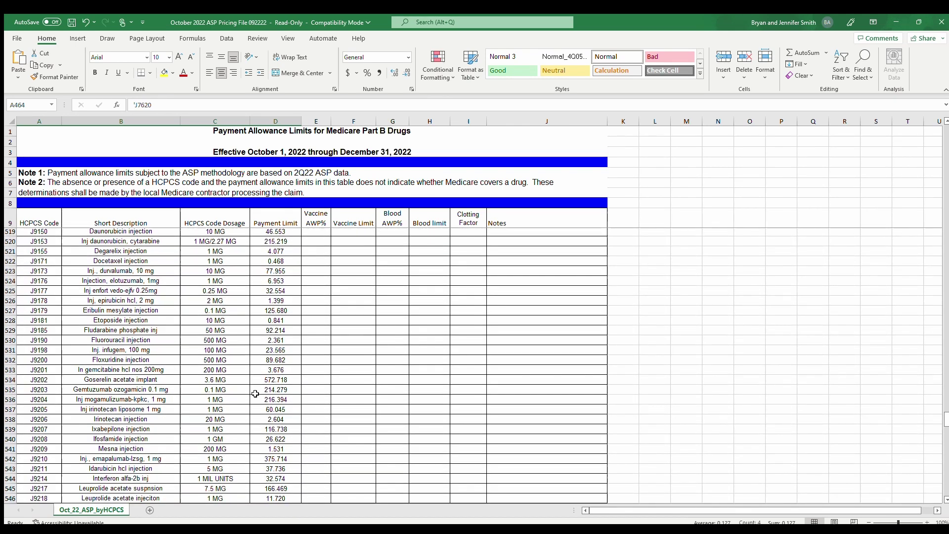
pyautogui.scroll(-4, 255, 393)
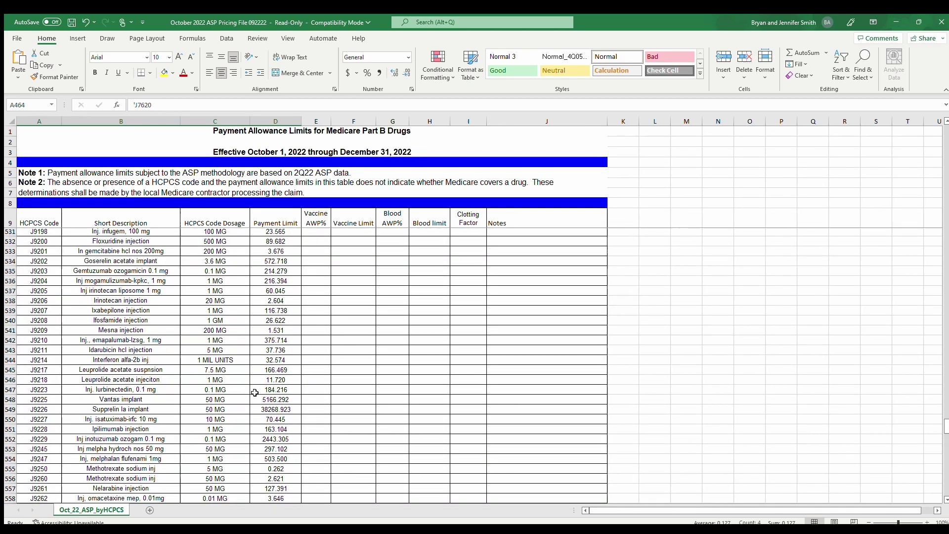
pyautogui.scroll(-2, 255, 392)
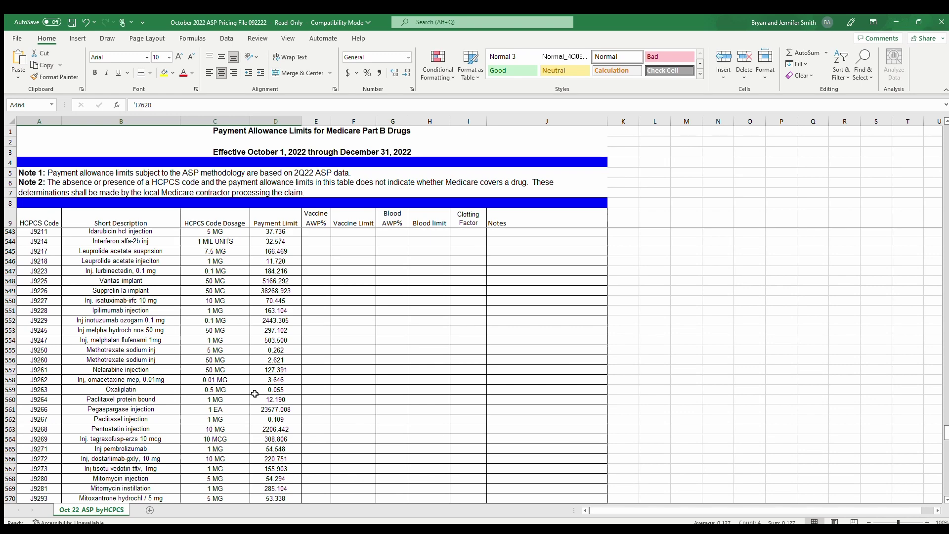
pyautogui.scroll(-5, 254, 392)
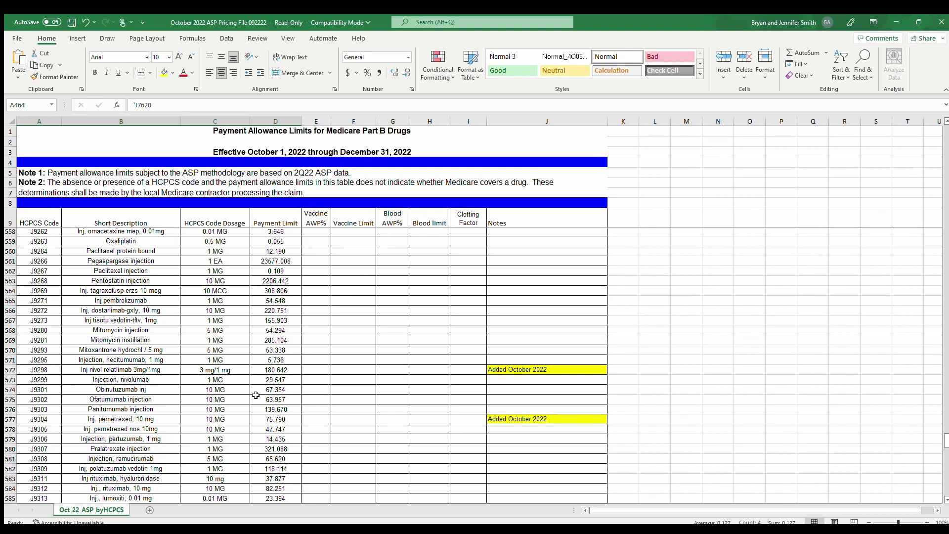
pyautogui.scroll(-7, 254, 394)
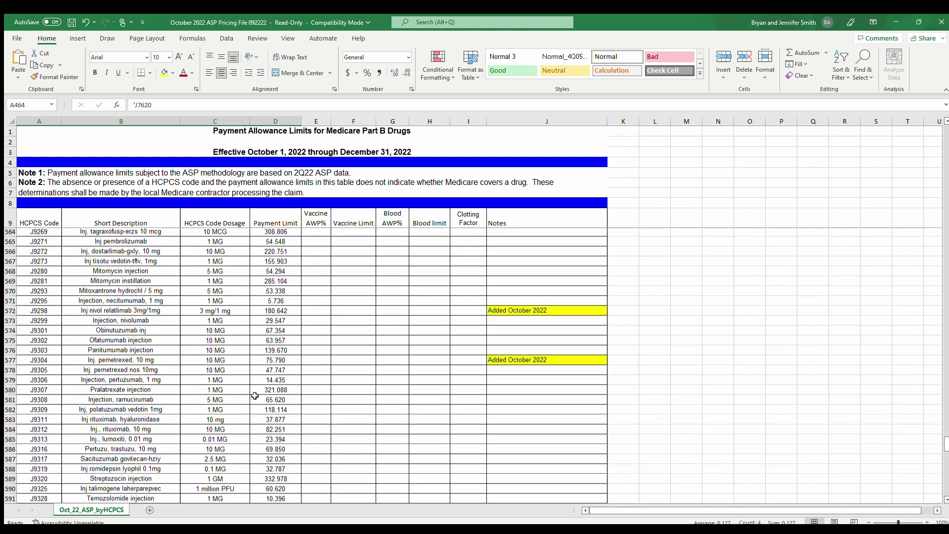
pyautogui.scroll(-6, 254, 398)
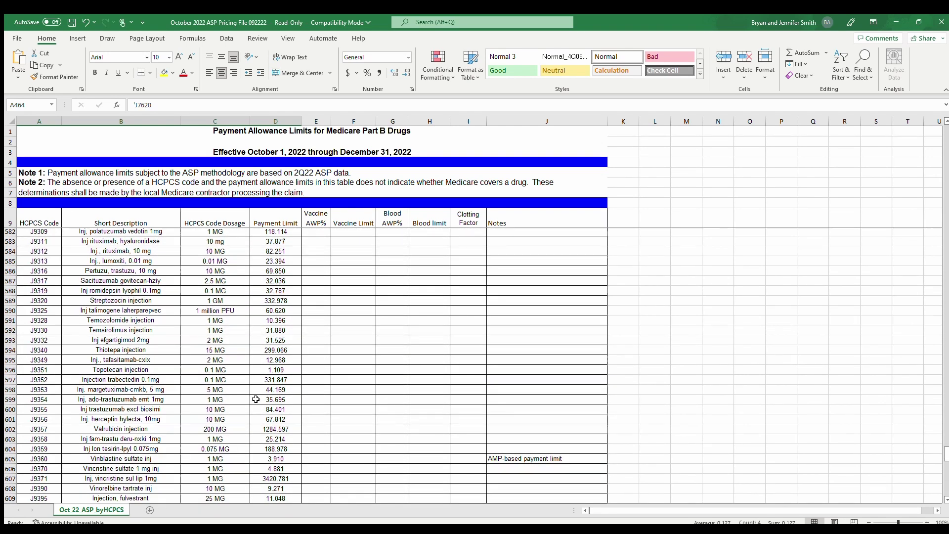
pyautogui.scroll(-8, 256, 398)
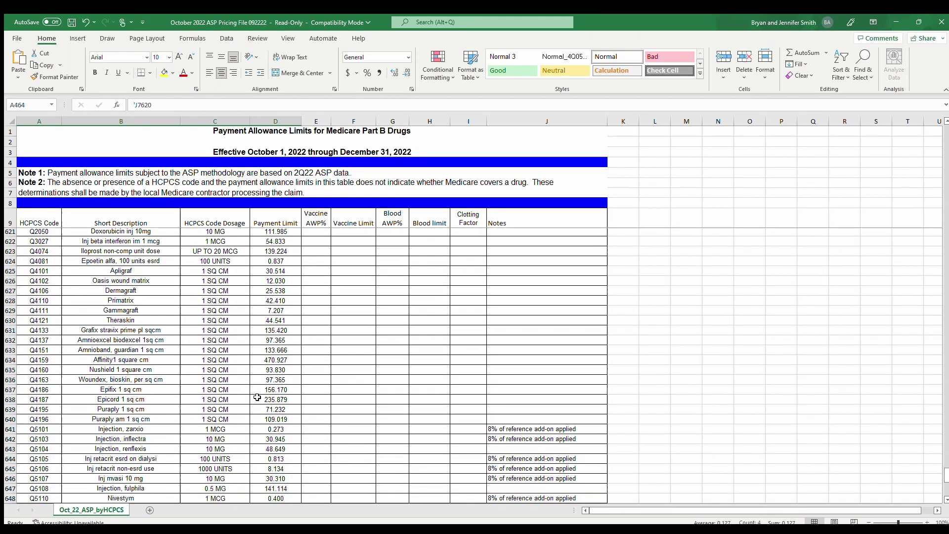
pyautogui.scroll(-7, 257, 397)
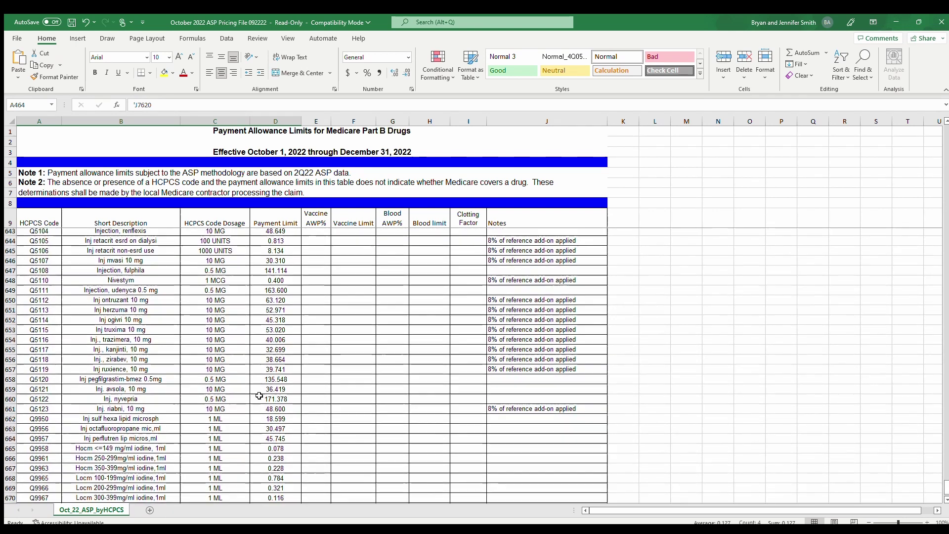
pyautogui.scroll(-3, 259, 395)
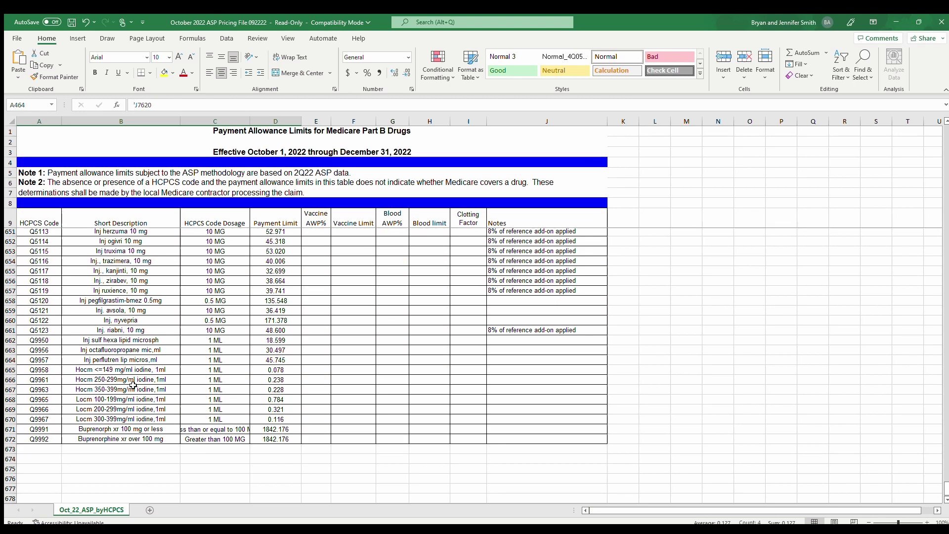
# Step: Scroll back up to the top of the drug list
pyautogui.scroll(10, 146, 388)
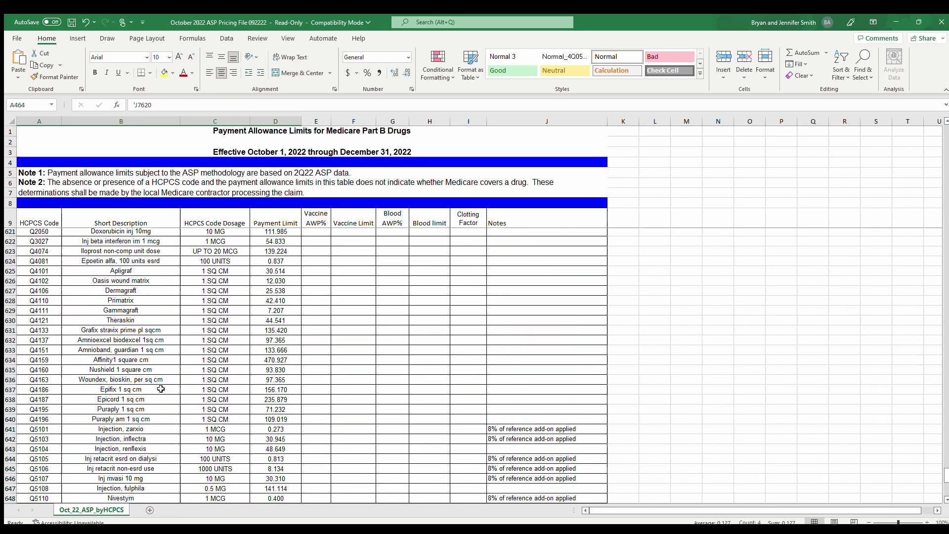
pyautogui.scroll(20, 163, 389)
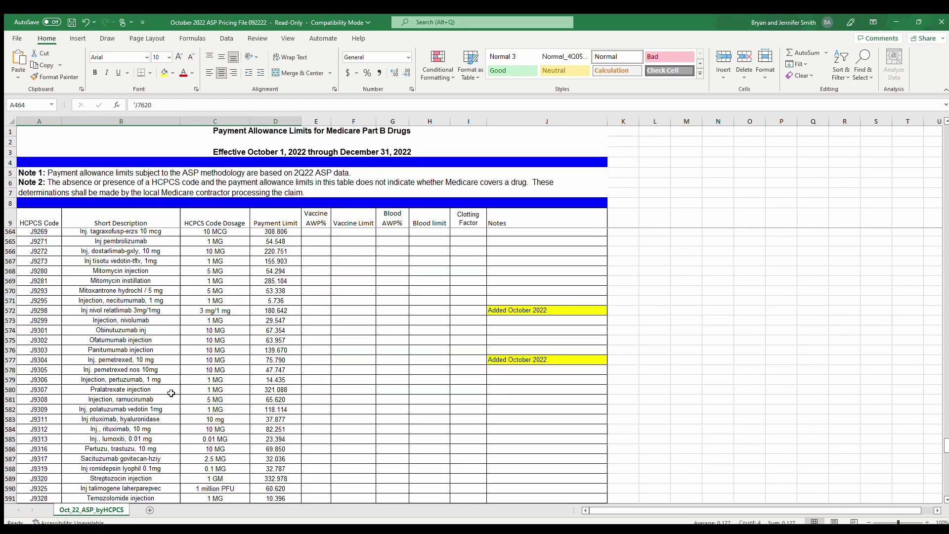
pyautogui.scroll(20, 174, 395)
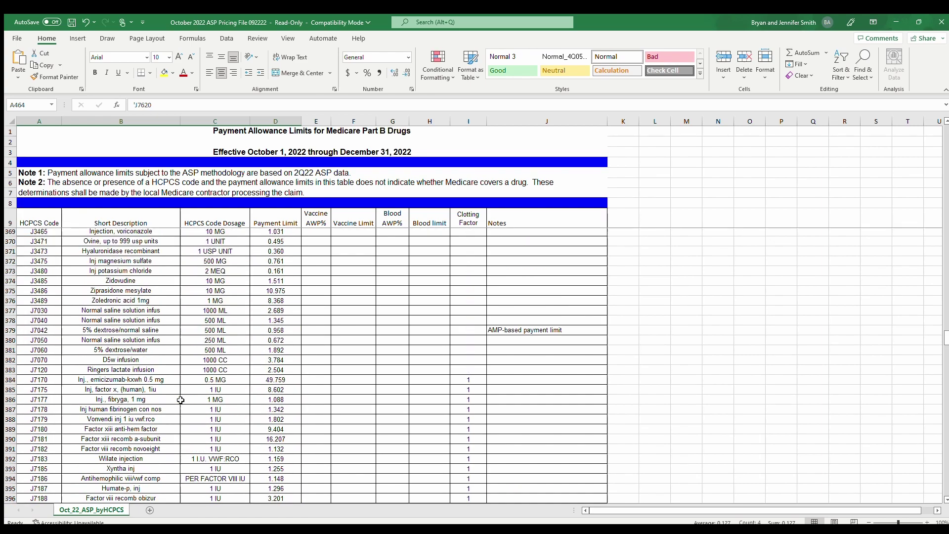
pyautogui.scroll(20, 182, 398)
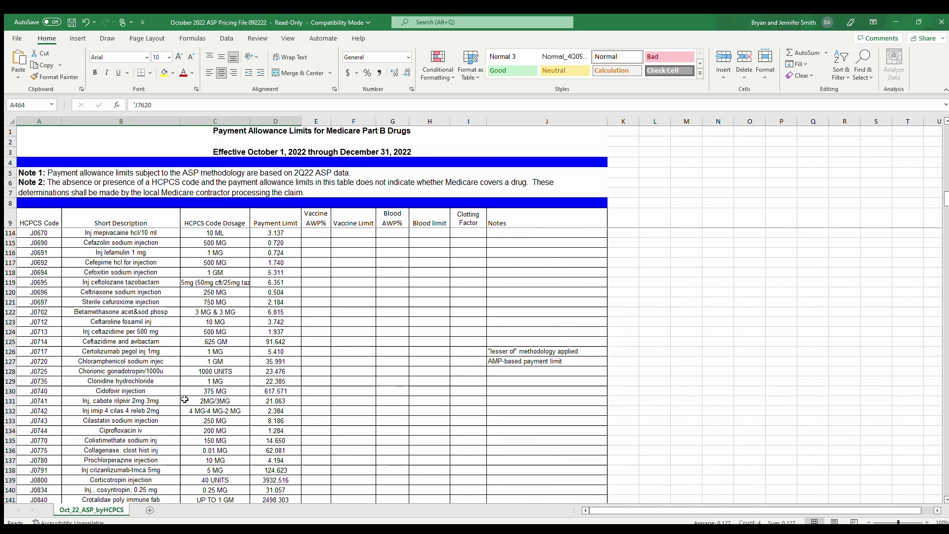
pyautogui.scroll(20, 185, 396)
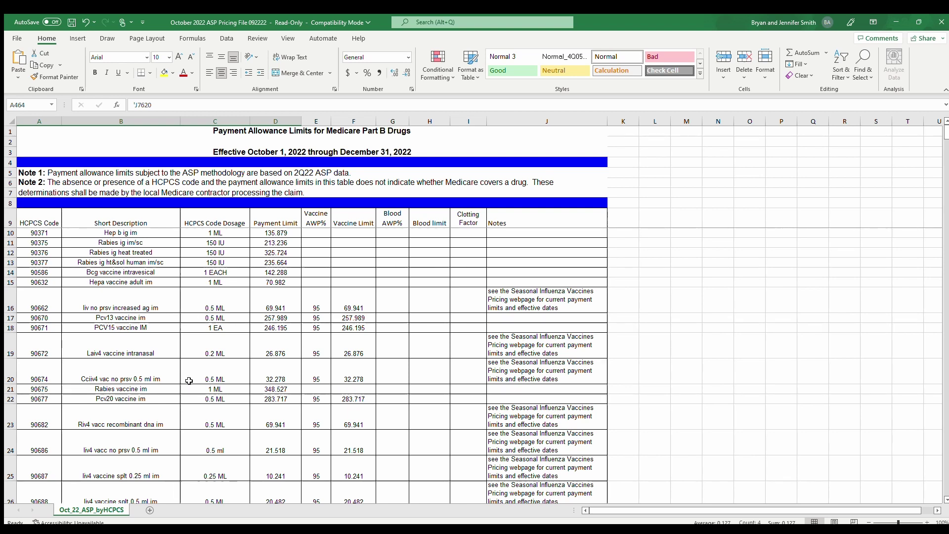
# Step: Bring up rows 115–142, showing the J0717 certolizumab and J0720 chloramphenicol methodology notes
pyautogui.scroll(-5, 190, 381)
pyautogui.scroll(-20, 190, 384)
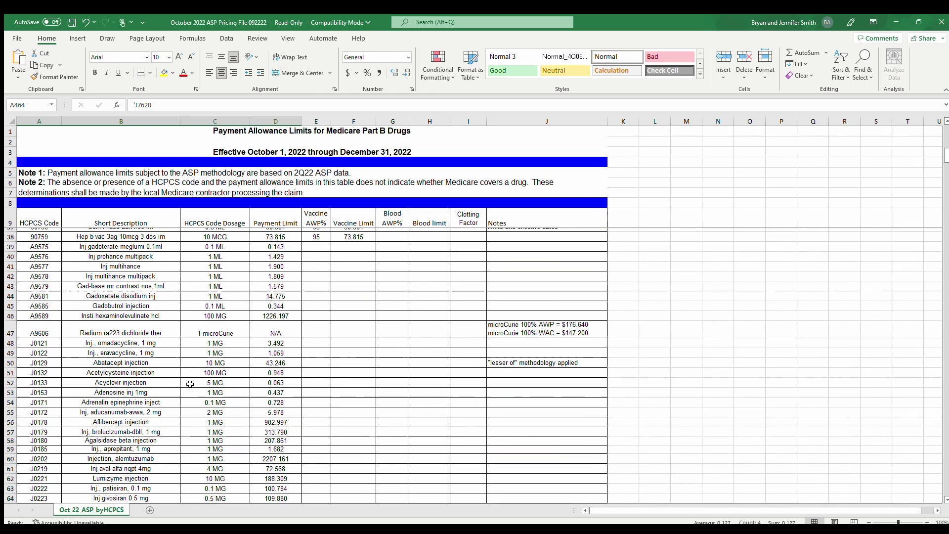
pyautogui.scroll(-4, 190, 384)
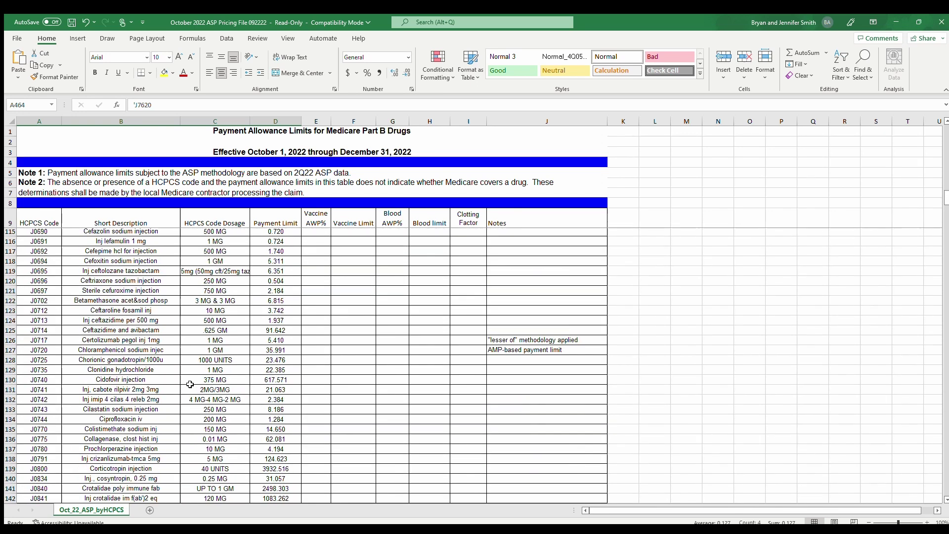